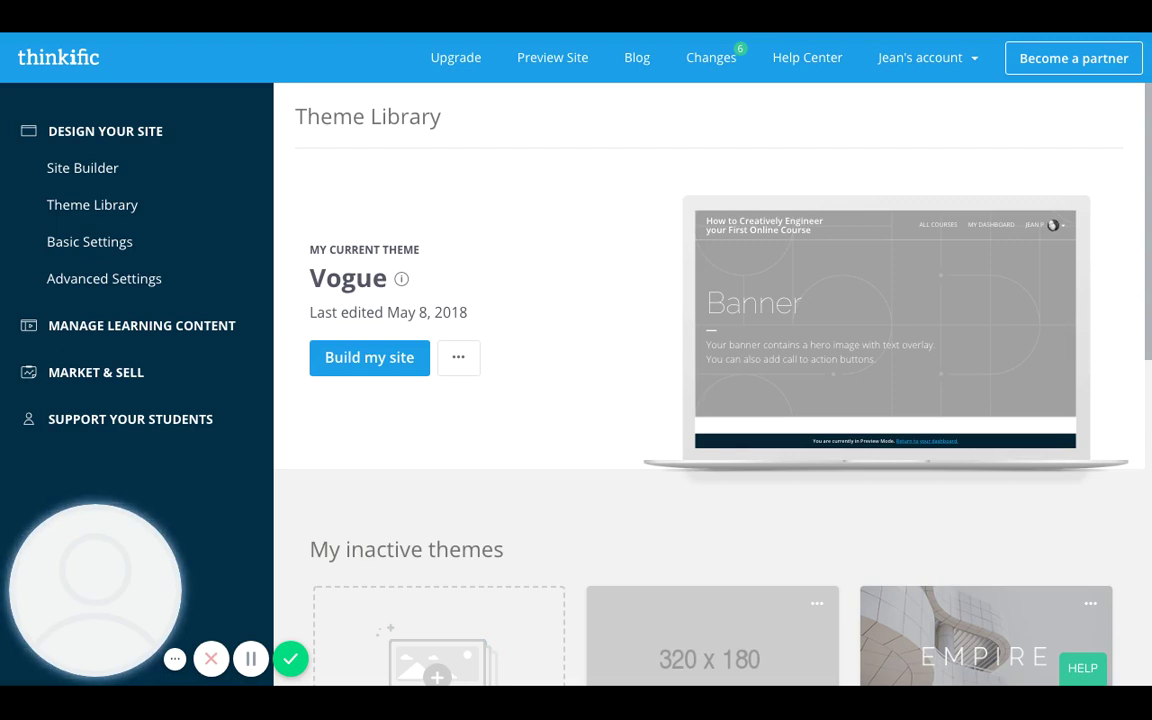
Step: Open the Vogue theme in the site builder, check Theme settings > Styles, then return to Pages
scroll(892, 414, "down", 2)
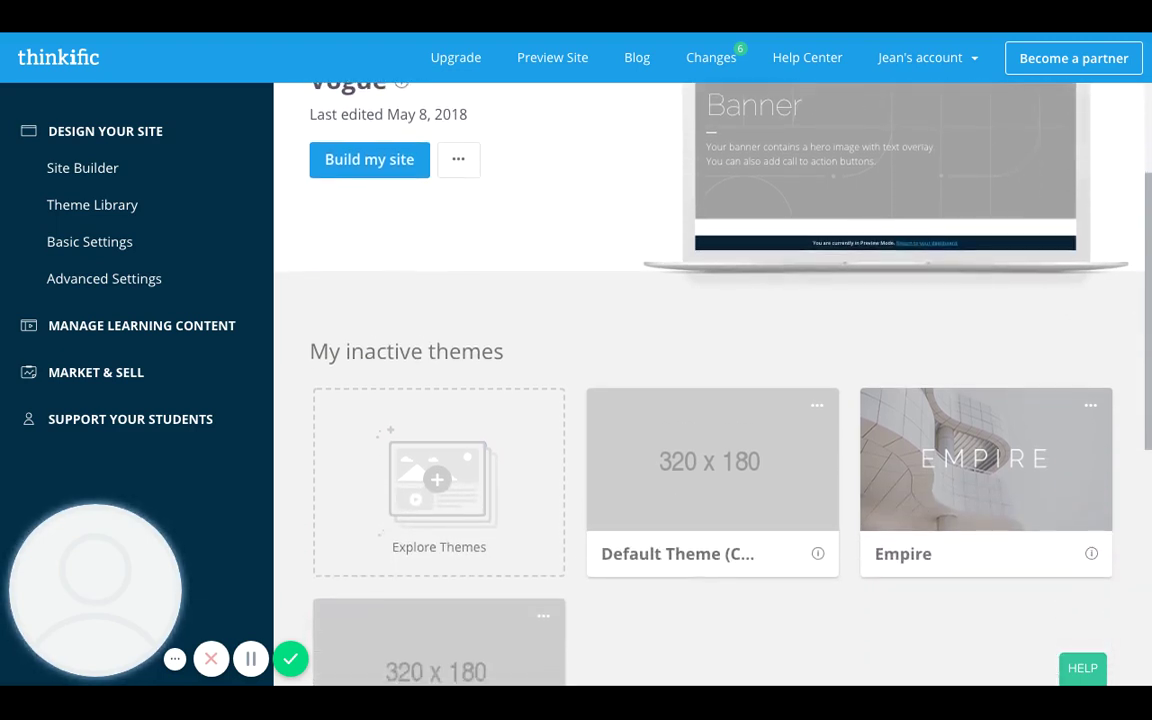
scroll(931, 295, "up", 2)
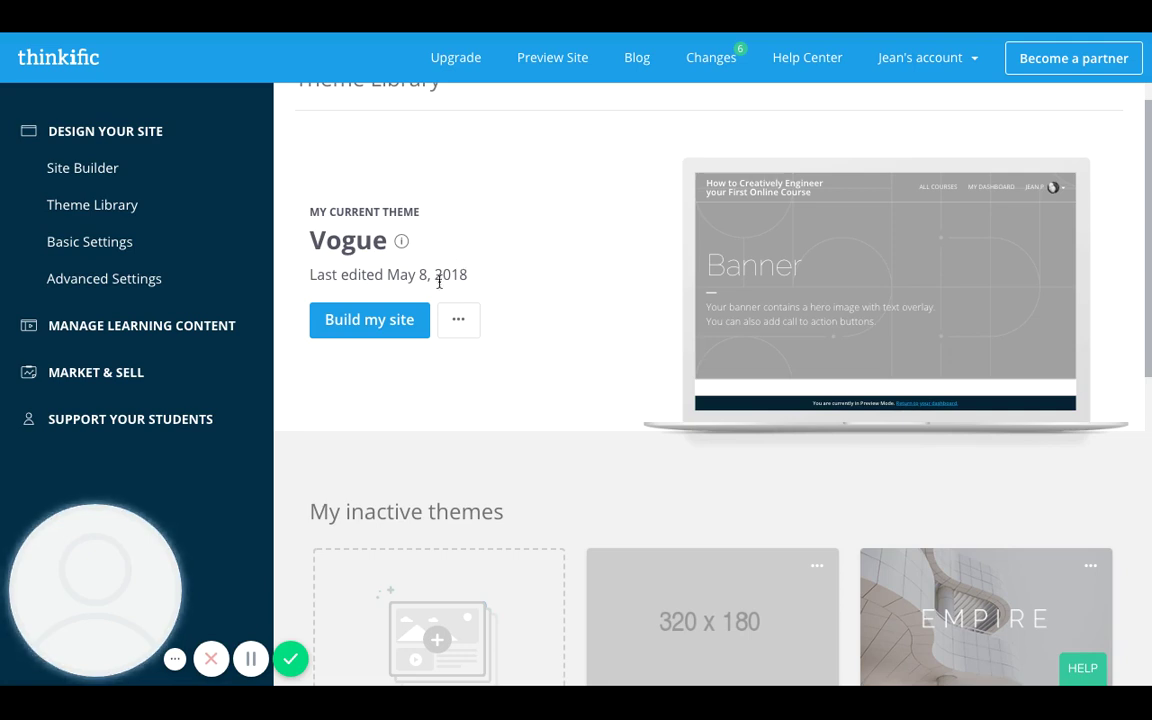
left_click(369, 322)
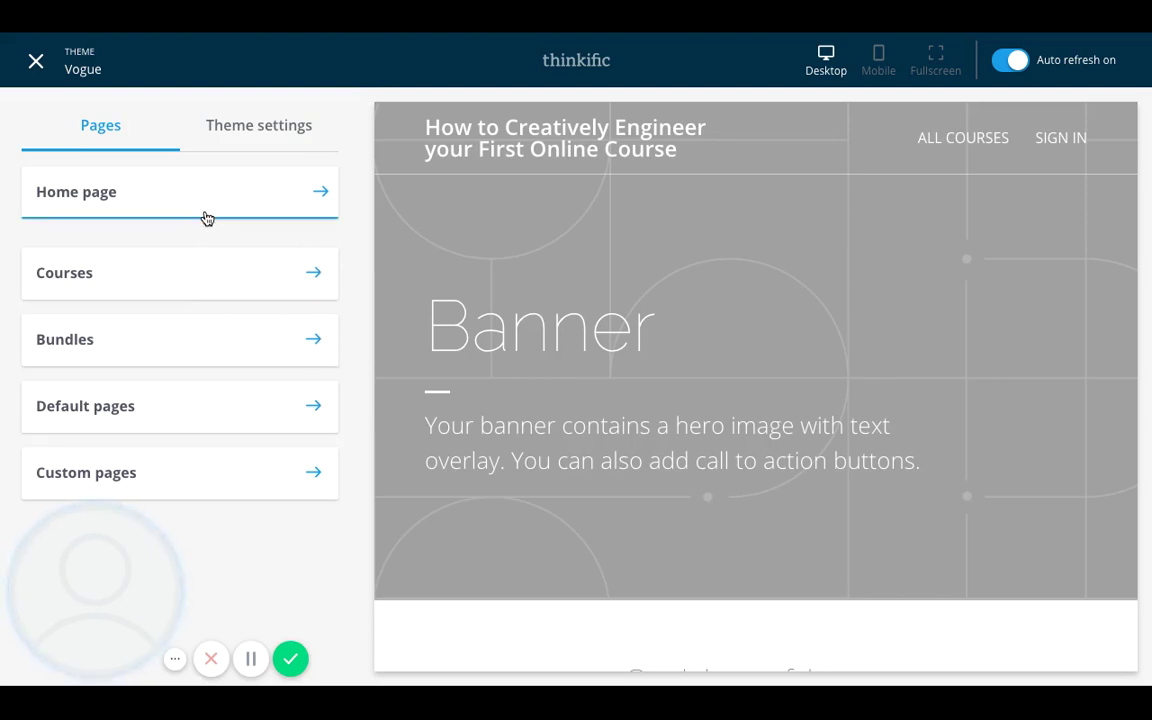
left_click(284, 137)
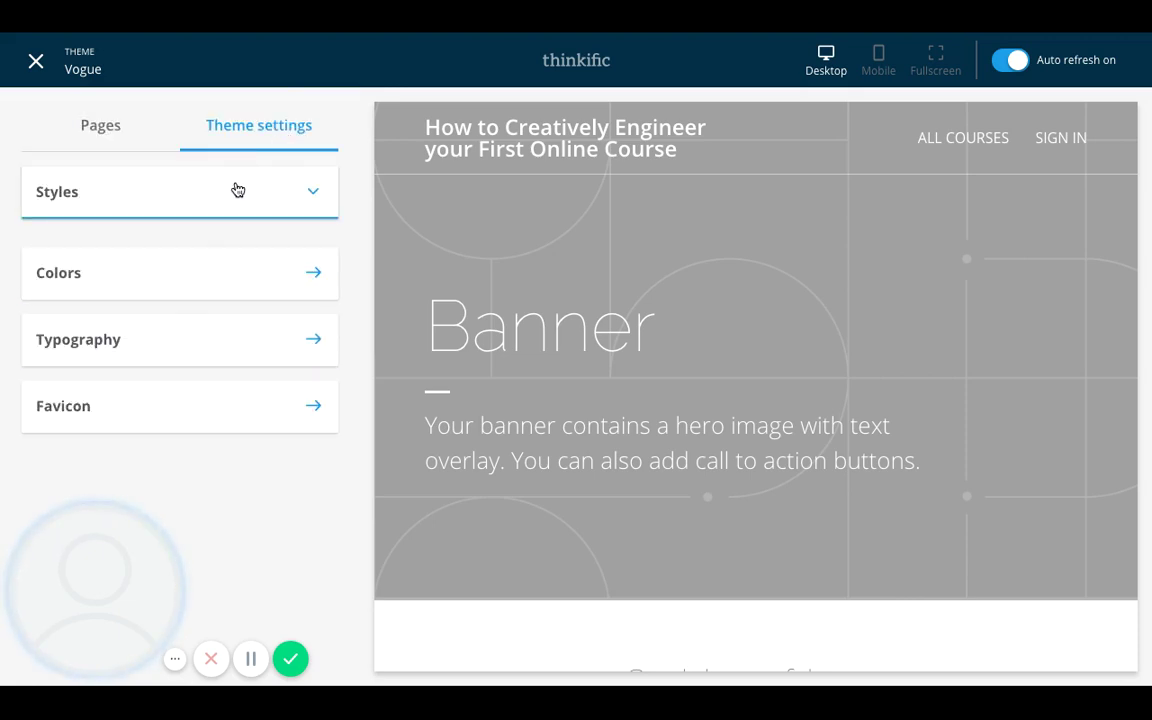
left_click(322, 191)
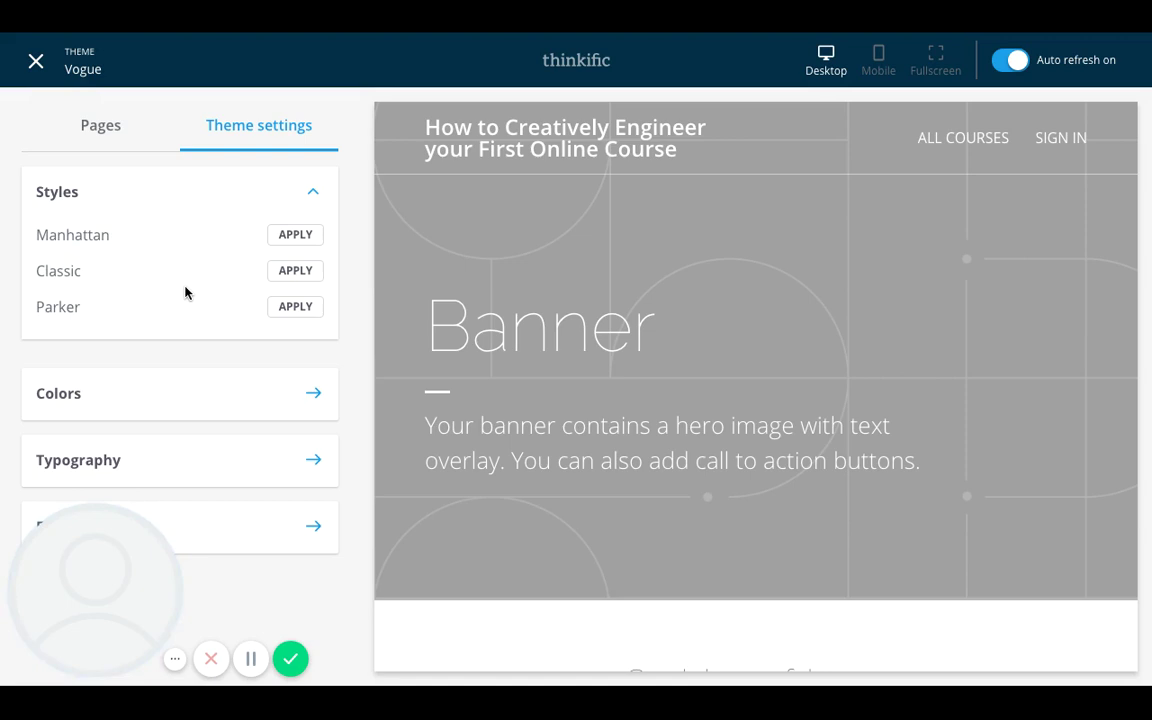
left_click(94, 131)
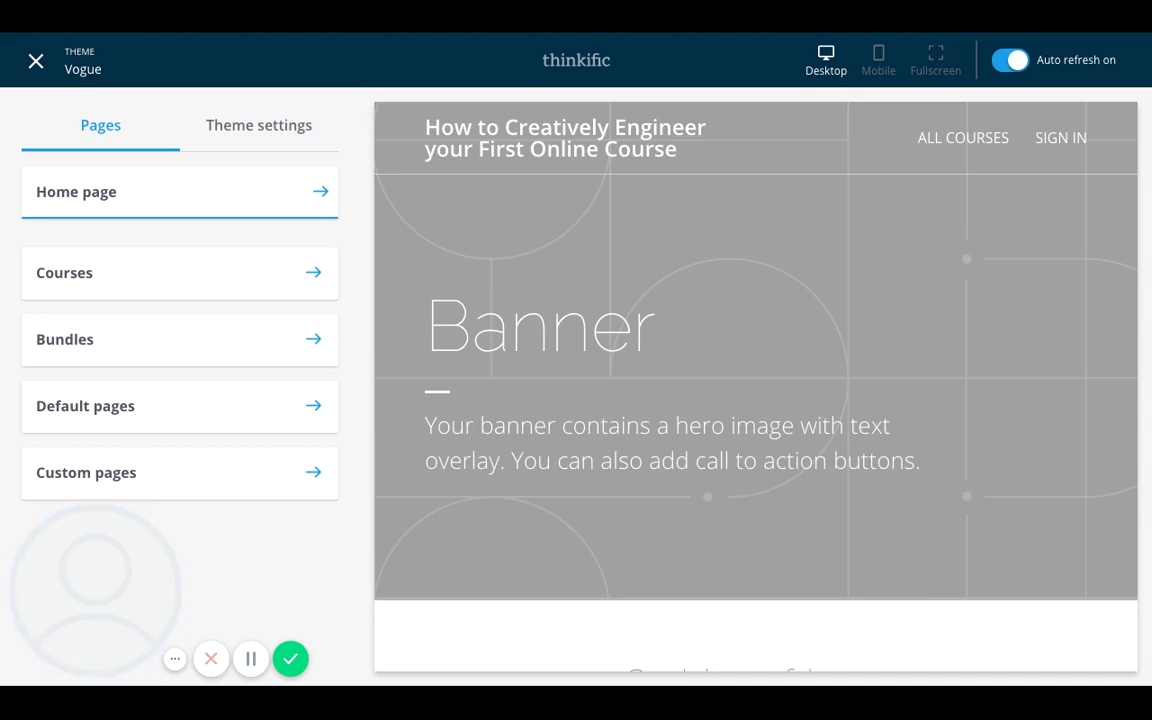
Step: Open the Home page and scroll through its sections, from Banner down to Bonus material
key("Return")
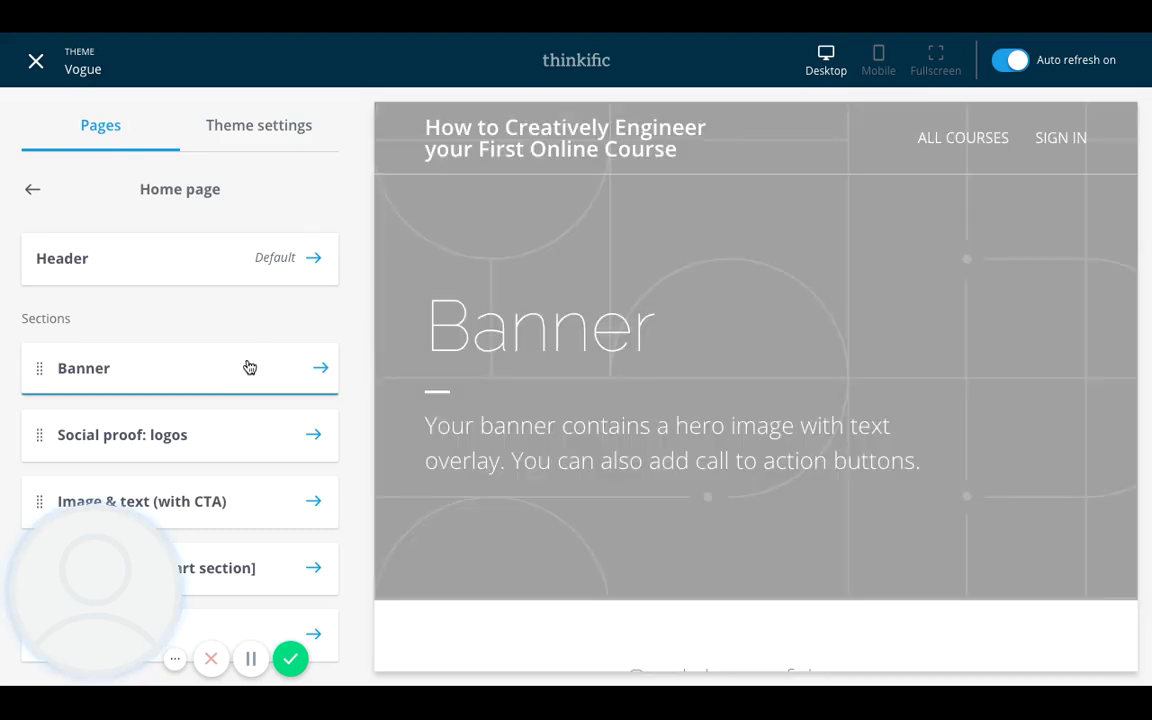
scroll(206, 380, "down", 2)
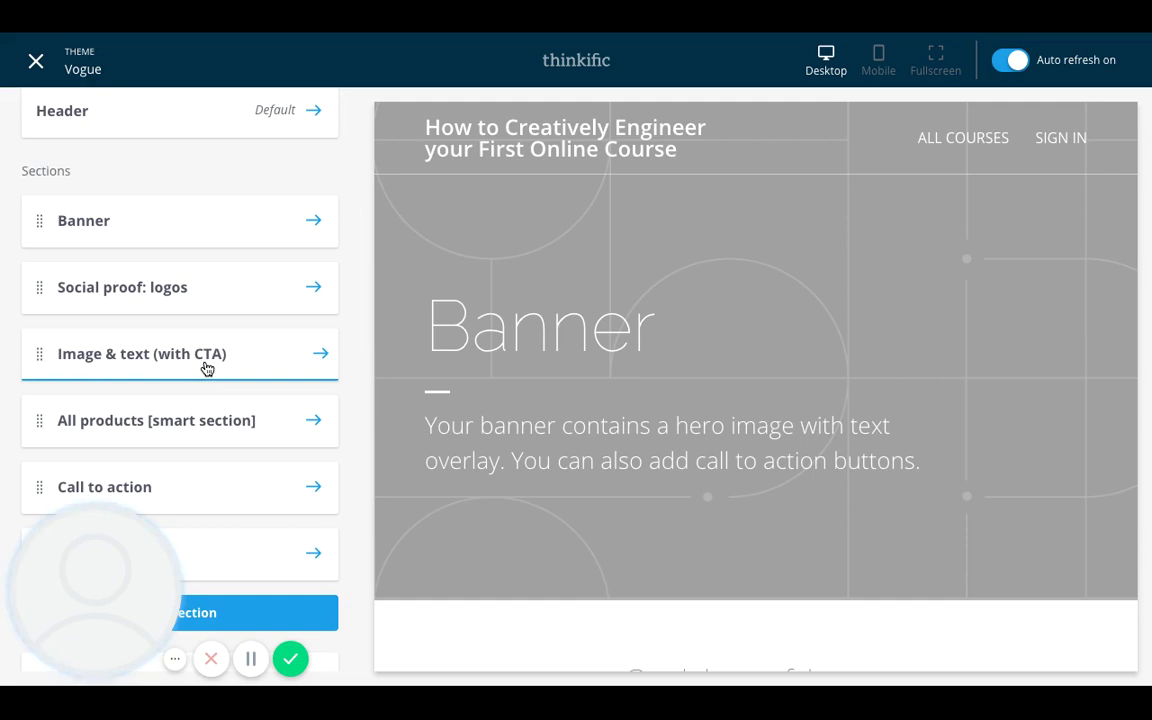
scroll(196, 371, "down", 1)
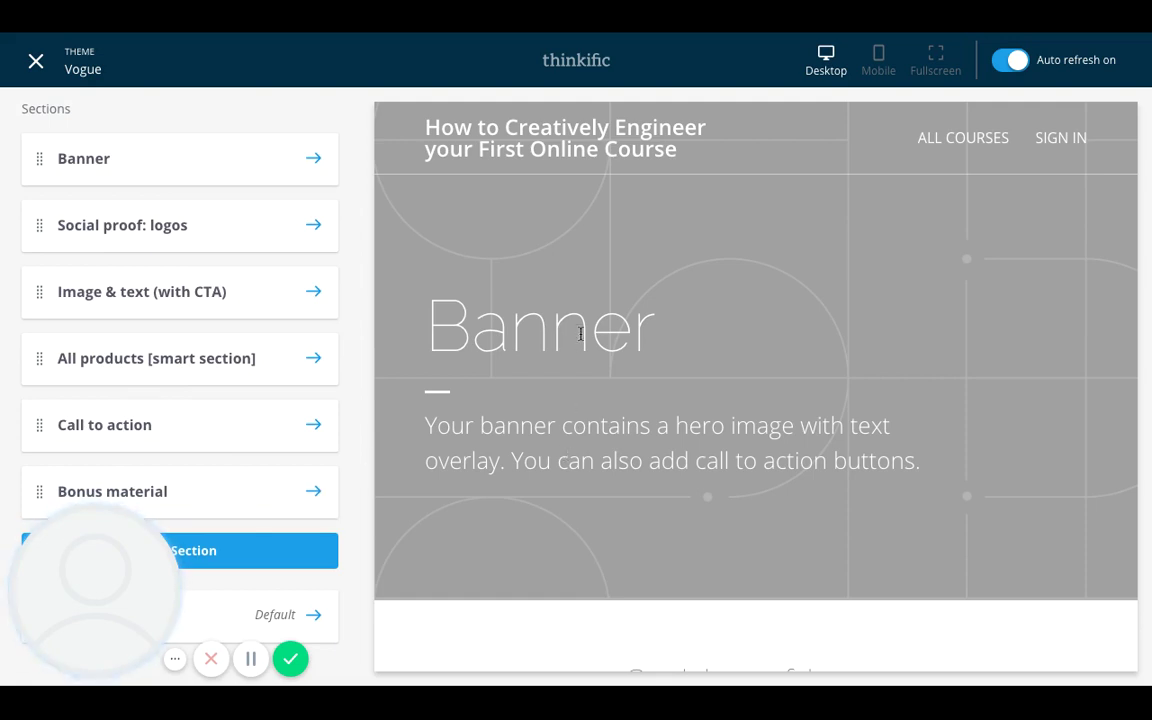
scroll(582, 291, "down", 5)
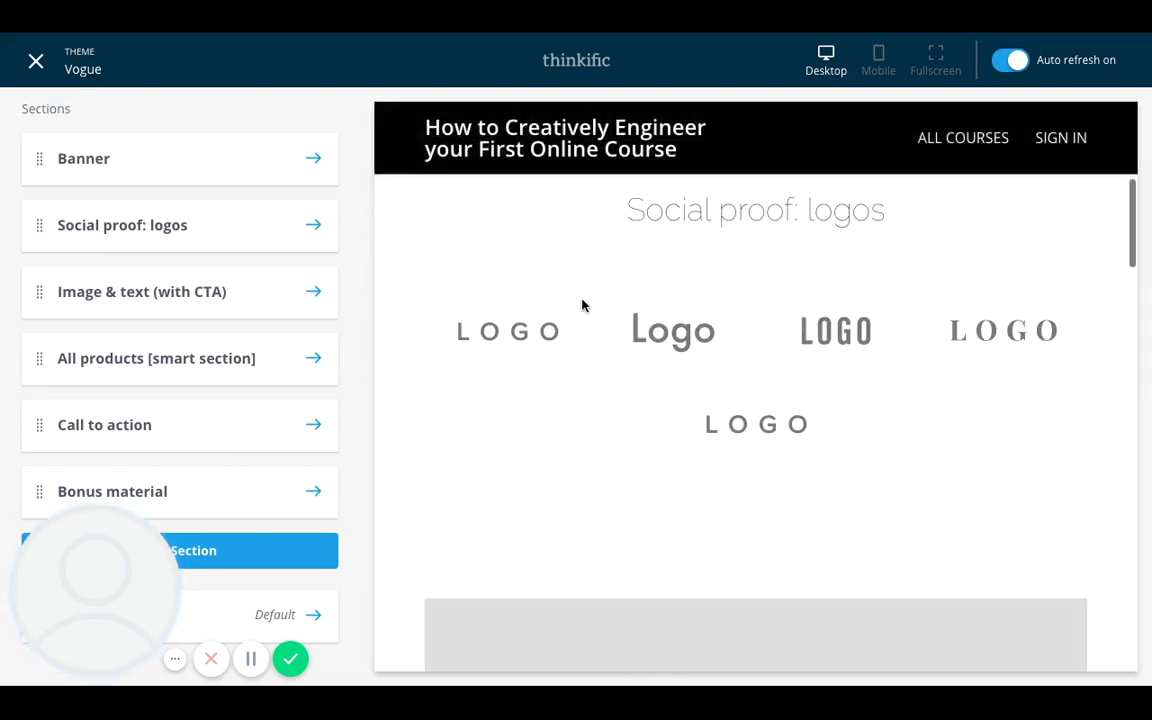
scroll(653, 504, "down", 10)
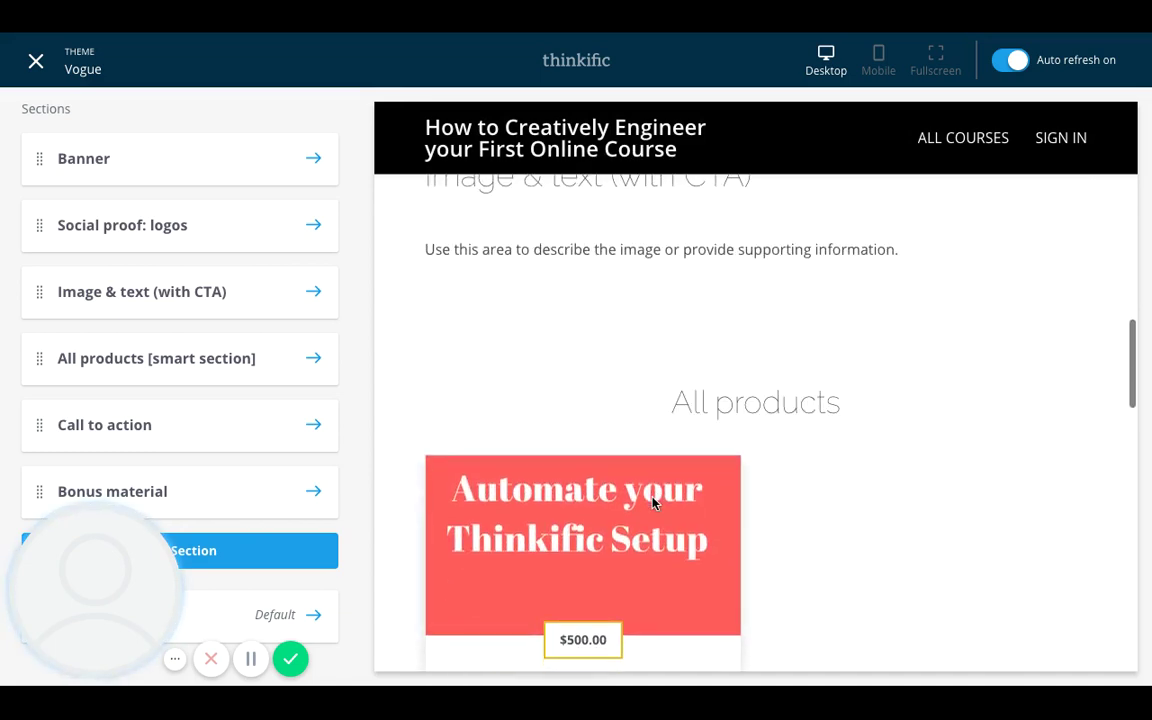
scroll(652, 503, "down", 3)
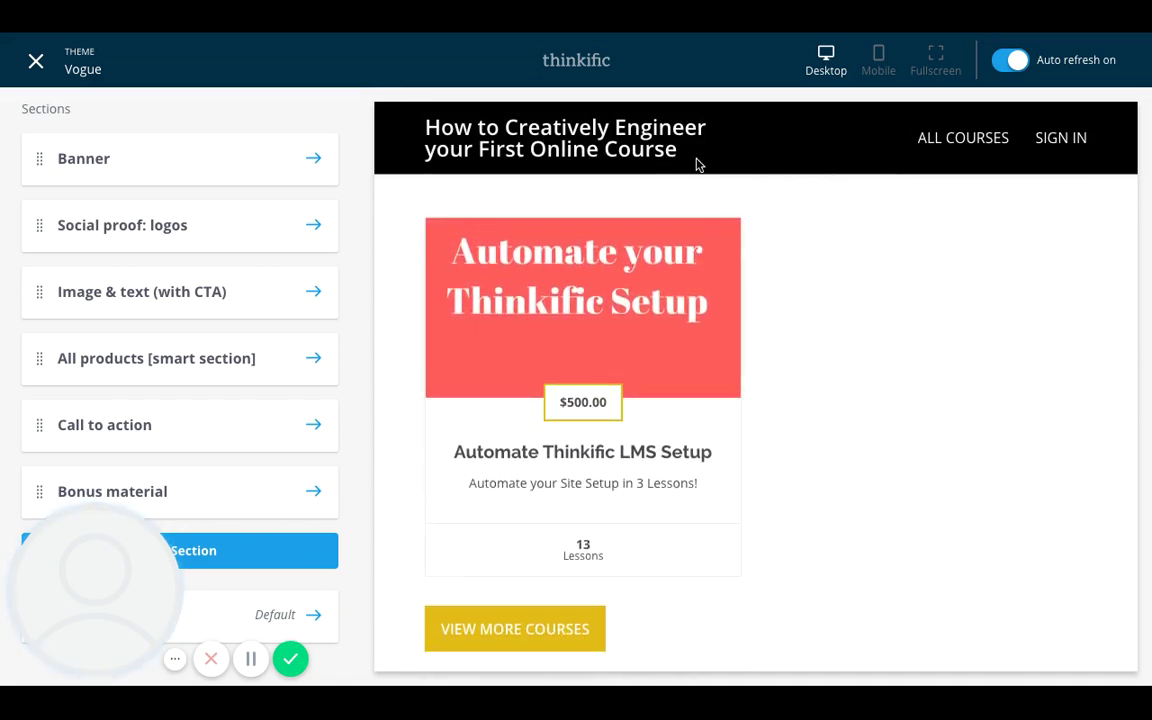
scroll(697, 162, "up", 4)
scroll(697, 162, "up", 3)
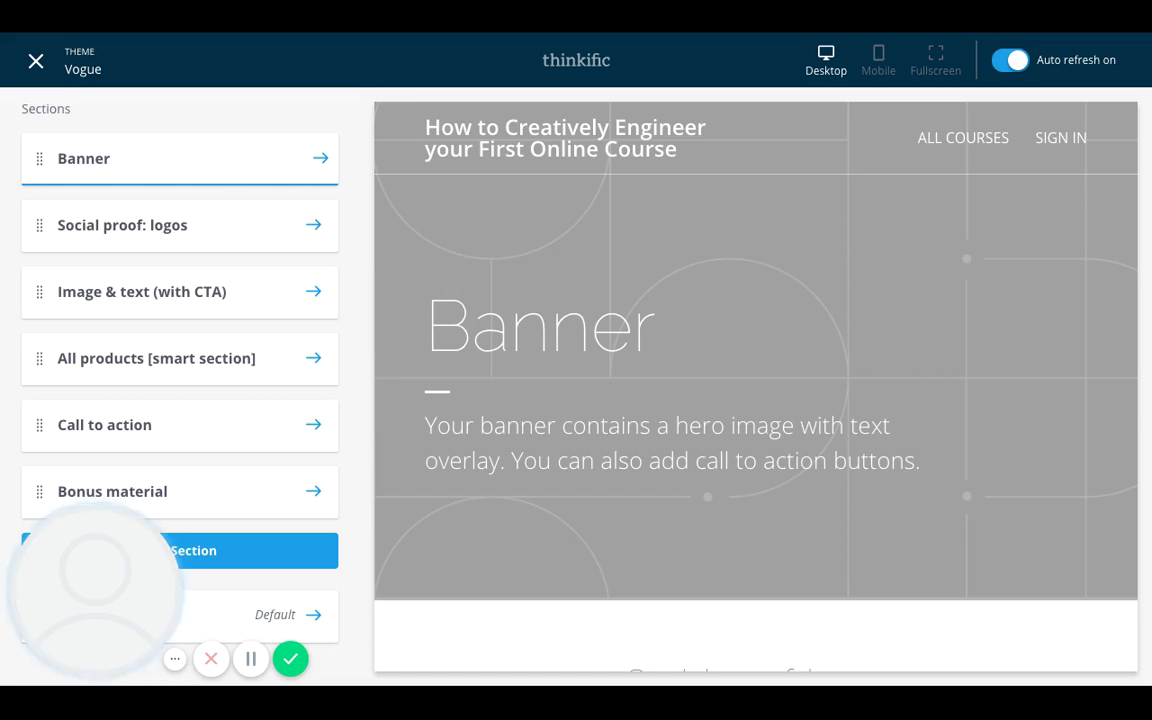
Step: In the Banner's Headings settings, replace the heading 'Banner' with 'Welcome!'
left_click(180, 158)
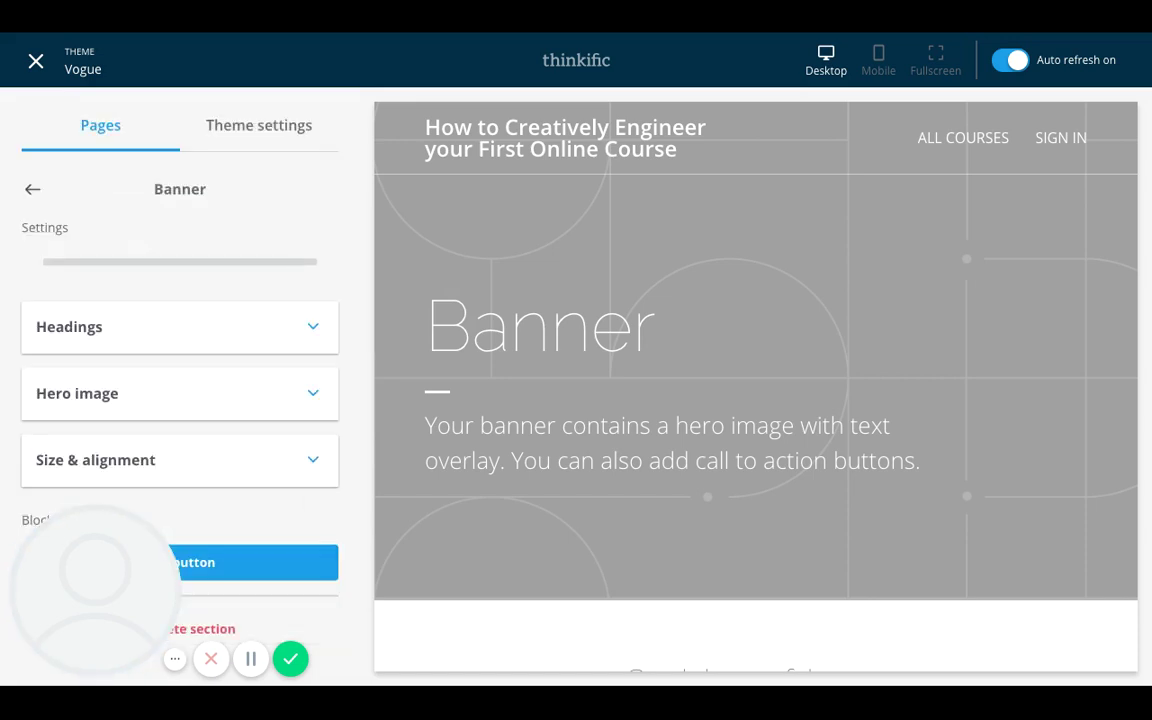
scroll(210, 335, "down", 1)
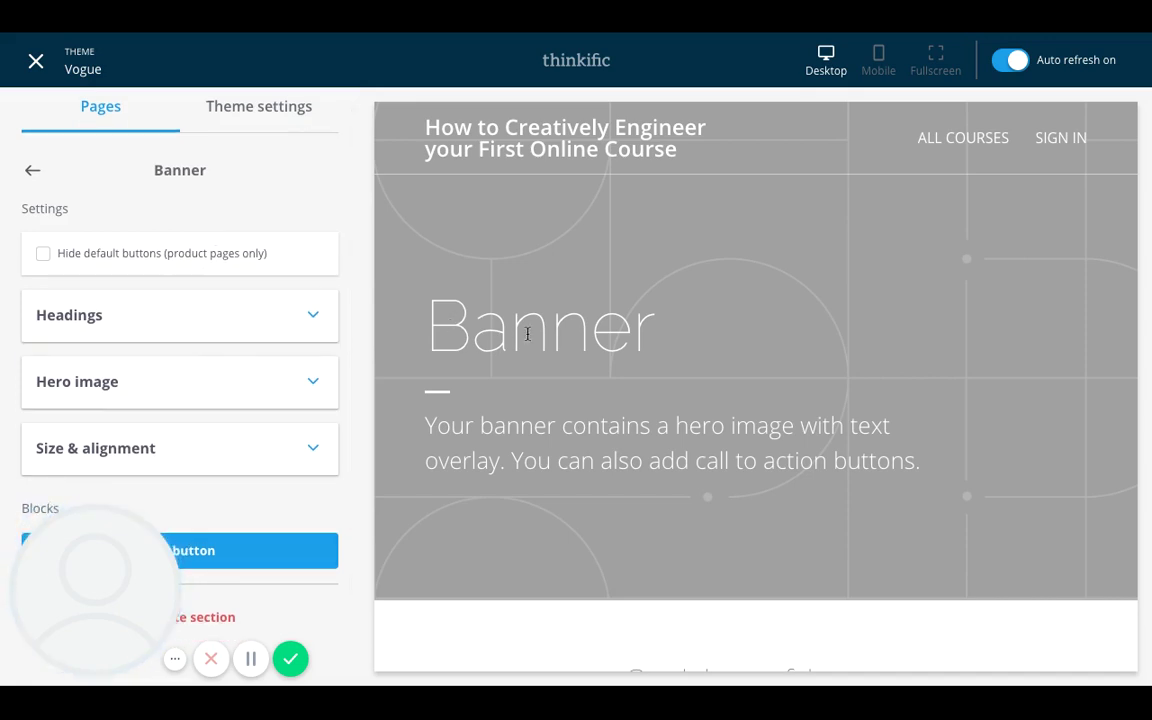
left_click(202, 311)
scroll(219, 400, "down", 2)
left_click(175, 350)
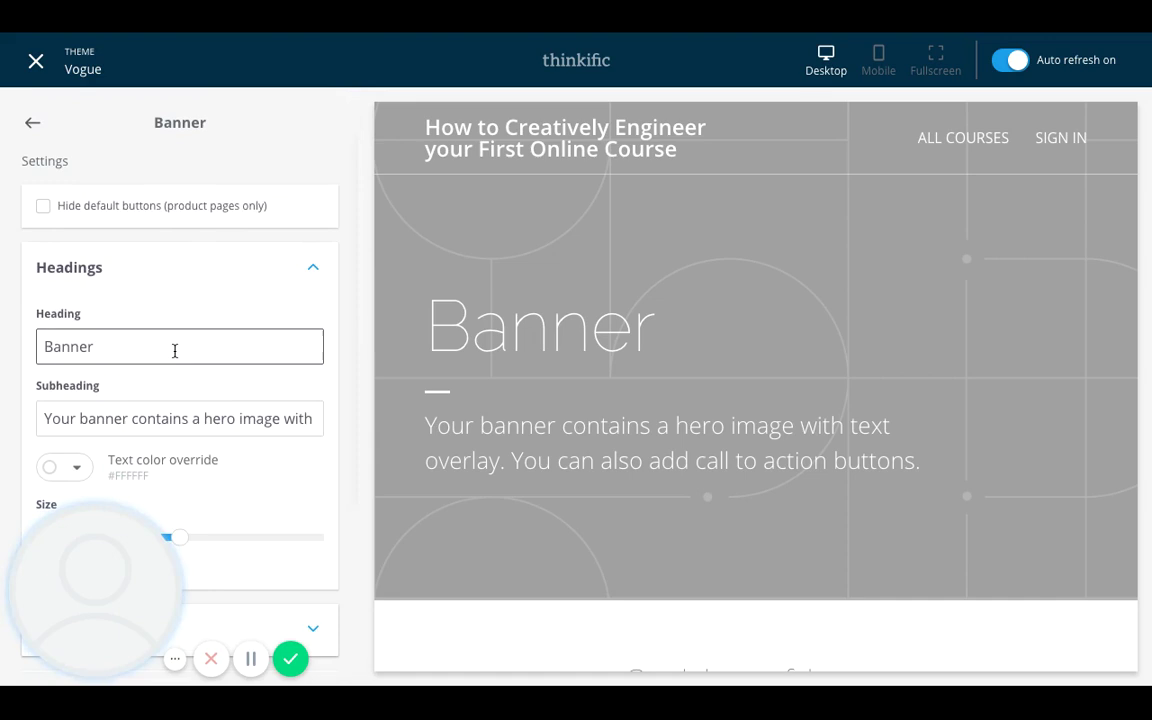
key("shift+Left")
key("shift+Left")
key("shift+Left")
key("shift+Left")
key("shift+Left")
key("shift+Left")
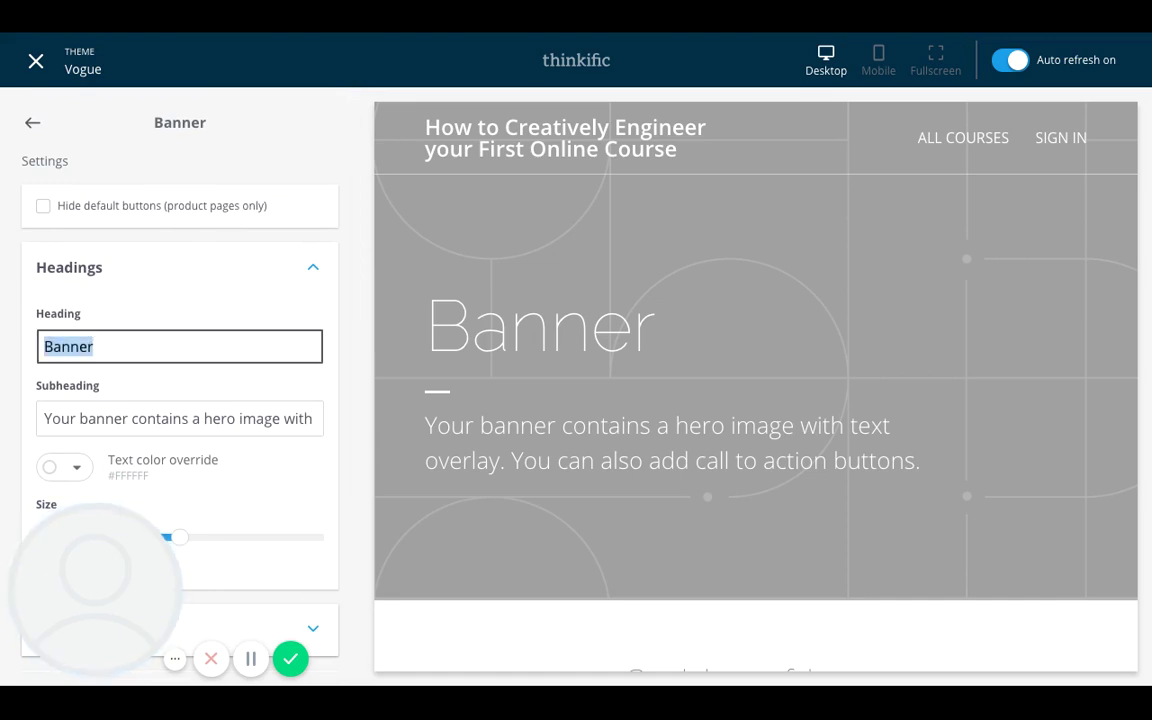
type("Welcome!")
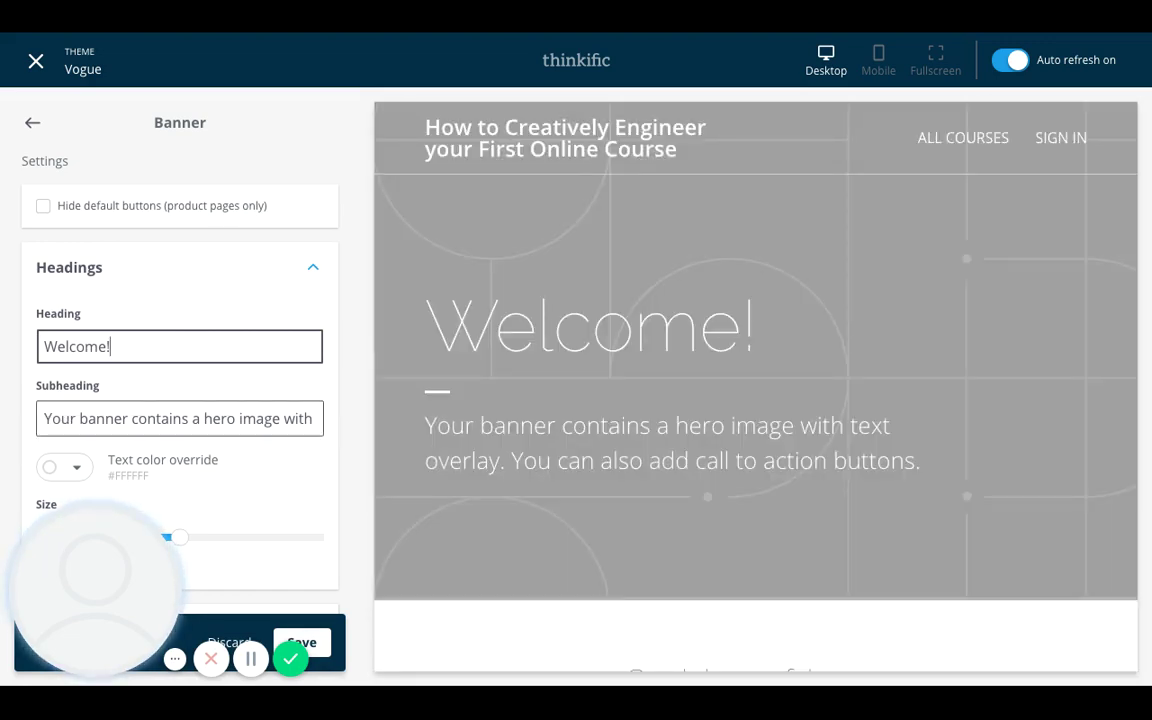
Step: Replace the subheading with 'My site will teach you all about building your first online course.'
key("Tab")
key("shift+End")
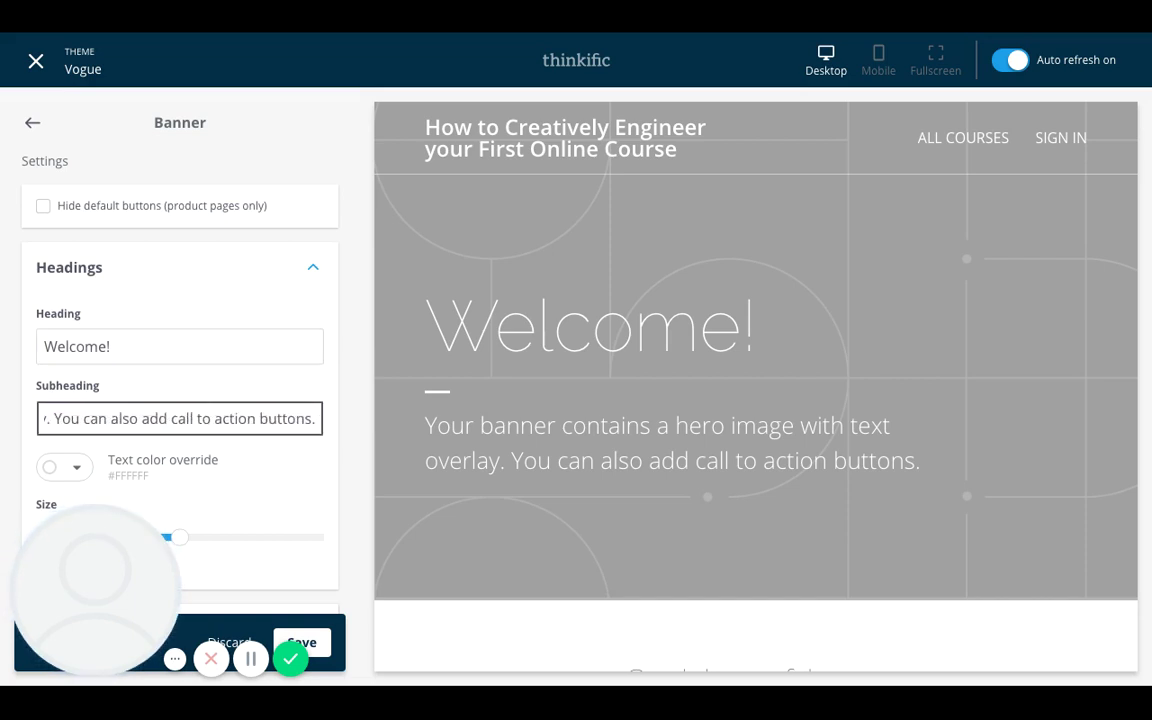
type("My site wi")
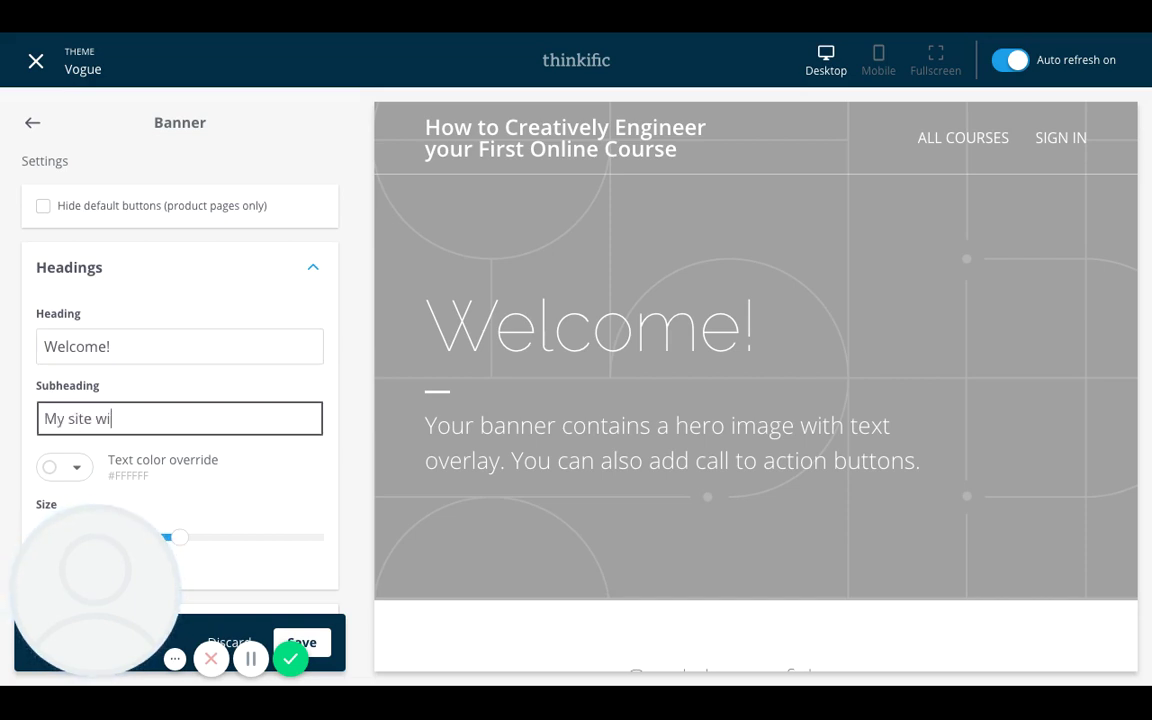
type("ll teach you all a")
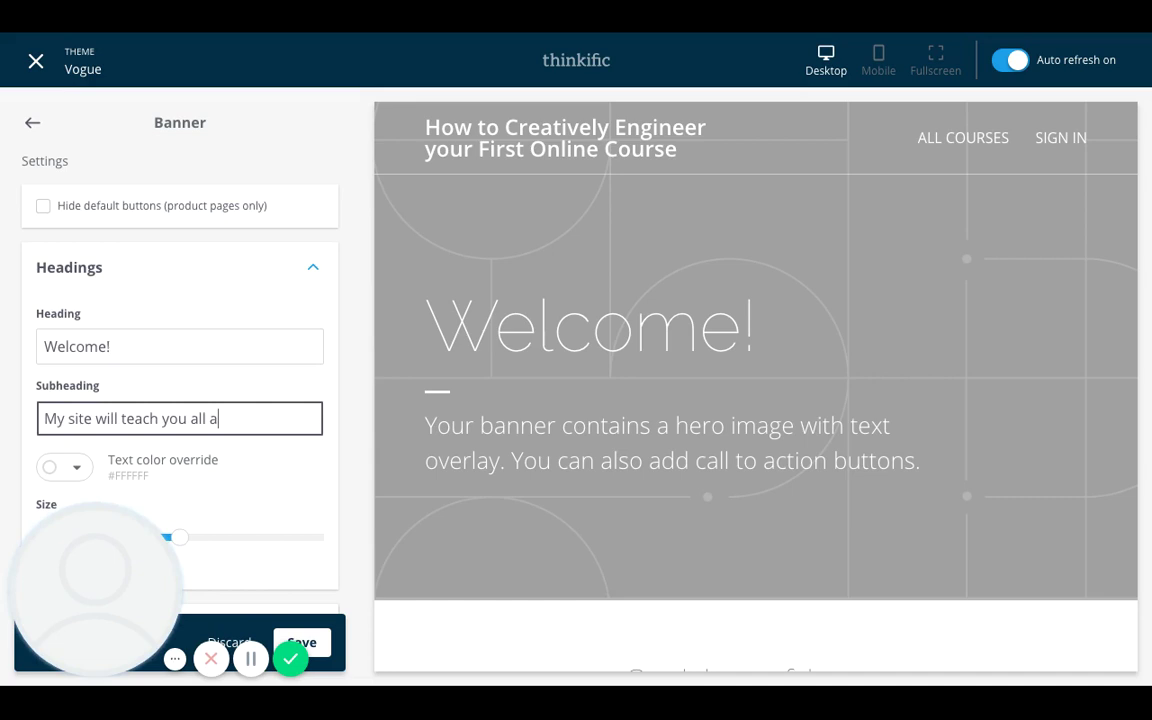
type("bout buildng")
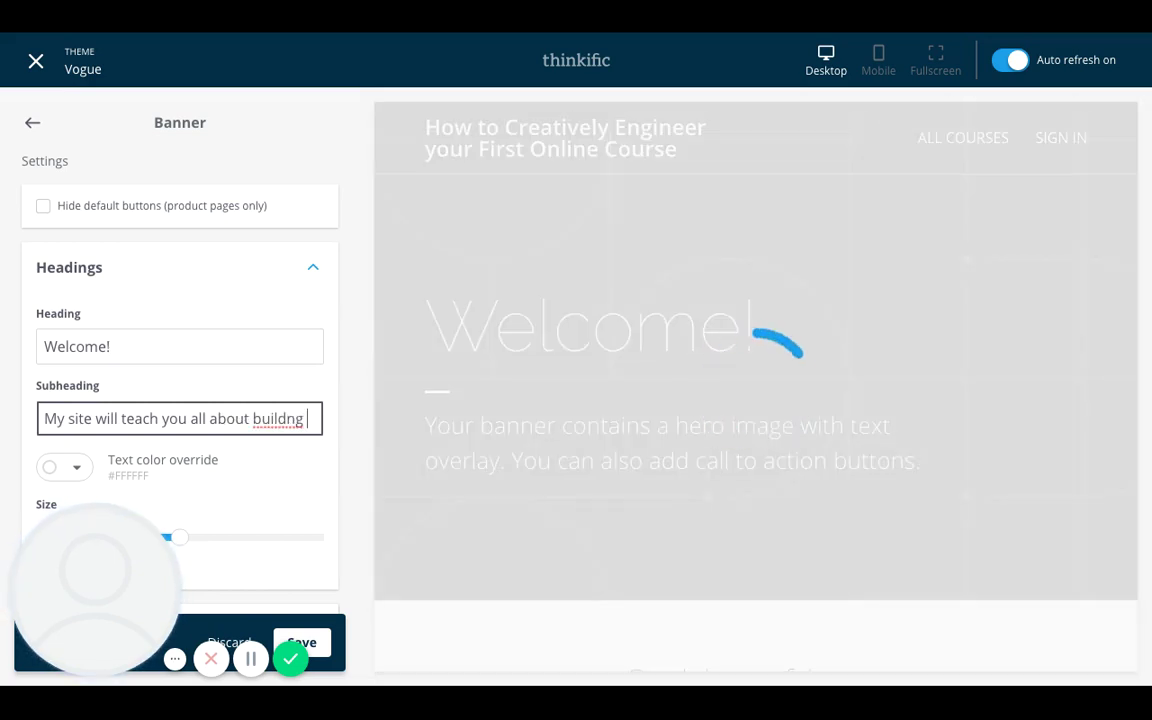
key("BackSpace")
key("BackSpace")
key("BackSpace")
key("BackSpace")
key("BackSpace")
key("BackSpace")
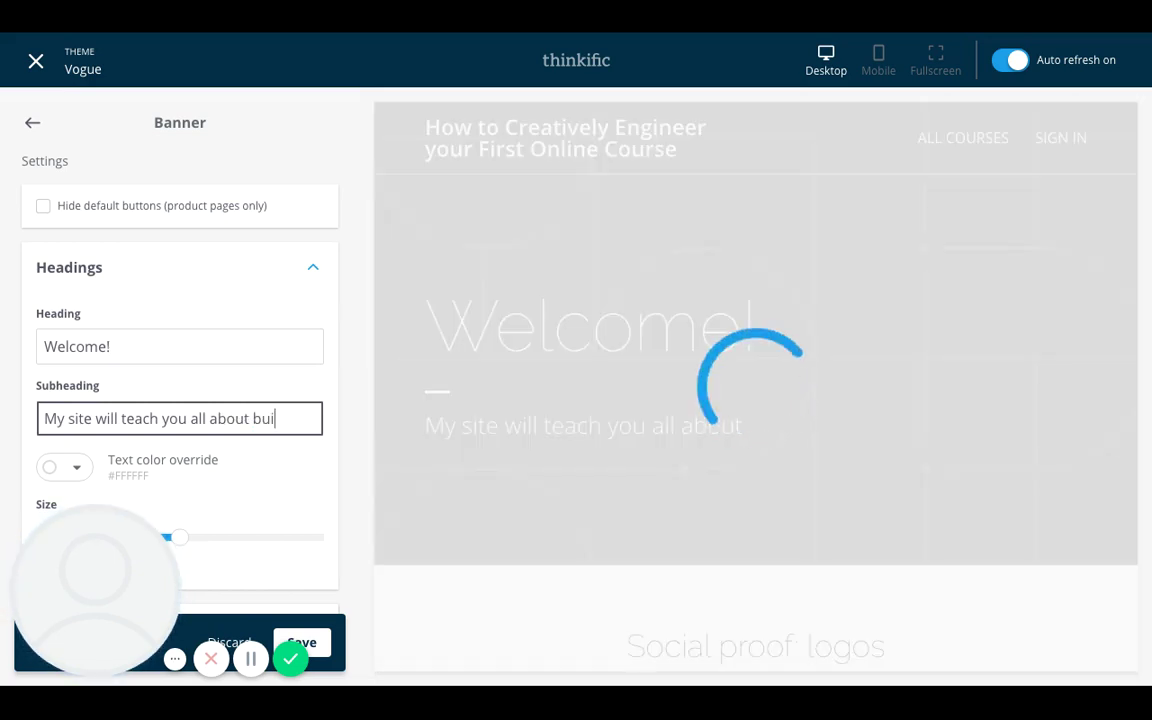
type("ilding your first online co")
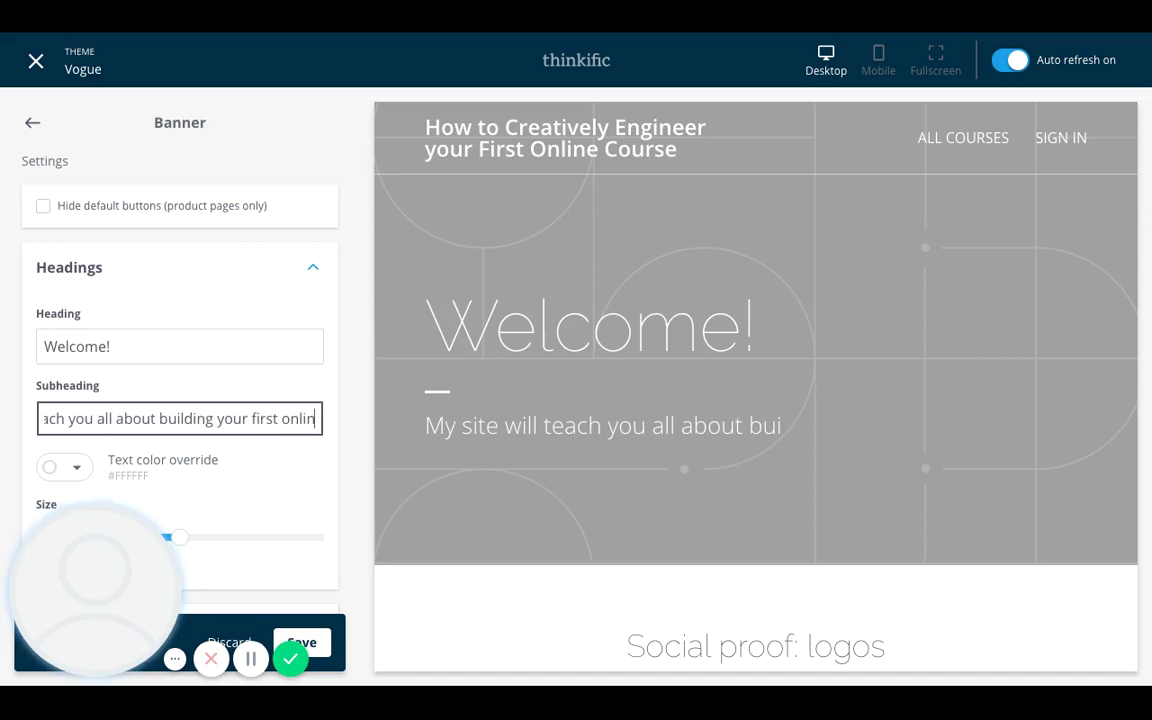
type("urse.")
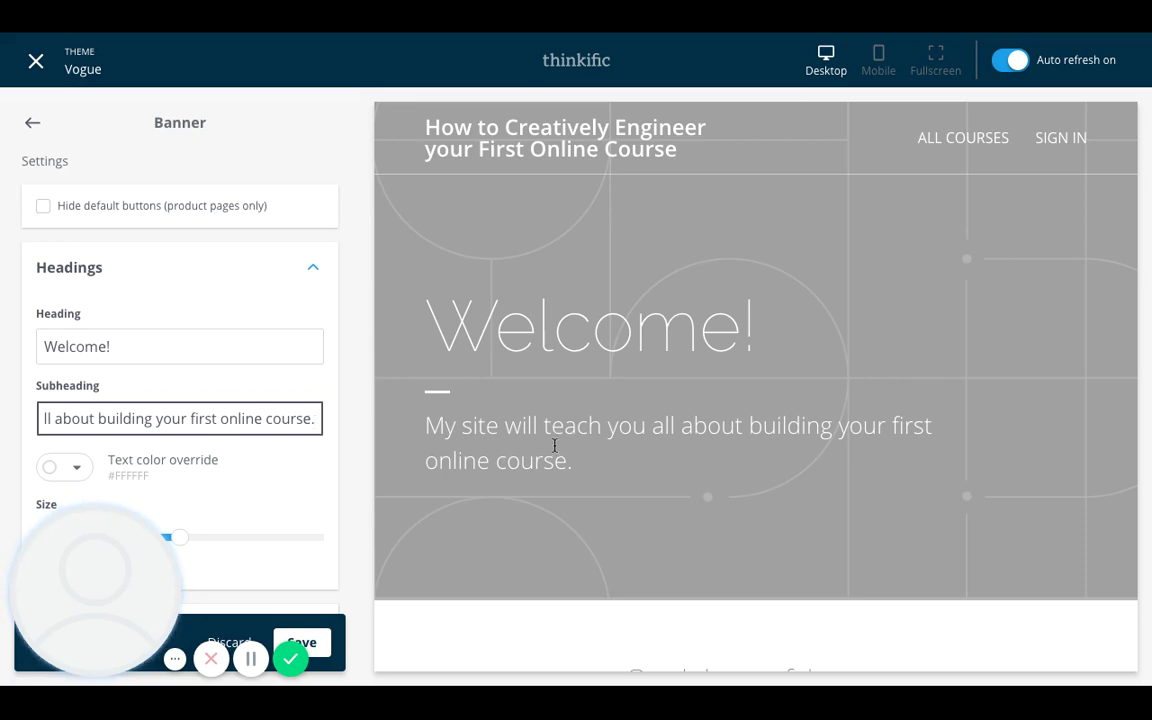
scroll(297, 405, "down", 2)
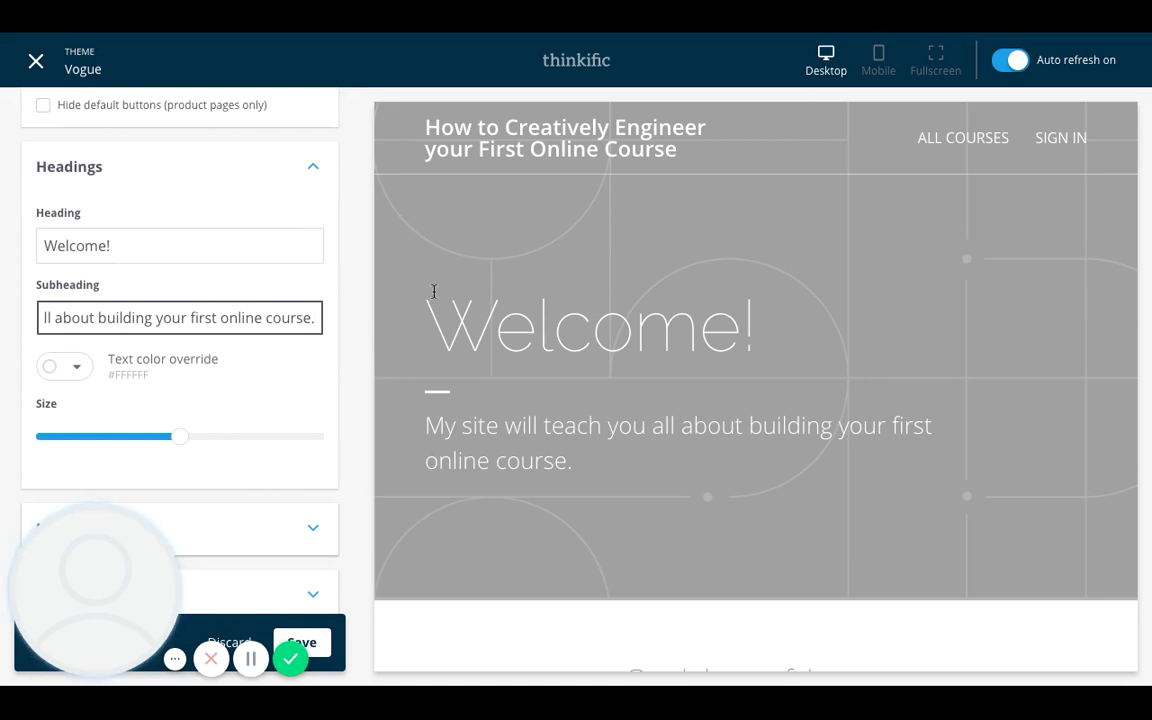
Step: Set the banner headings' text colour override to white #FFFFFF, after trying teal, brown and purple
double_click(69, 367)
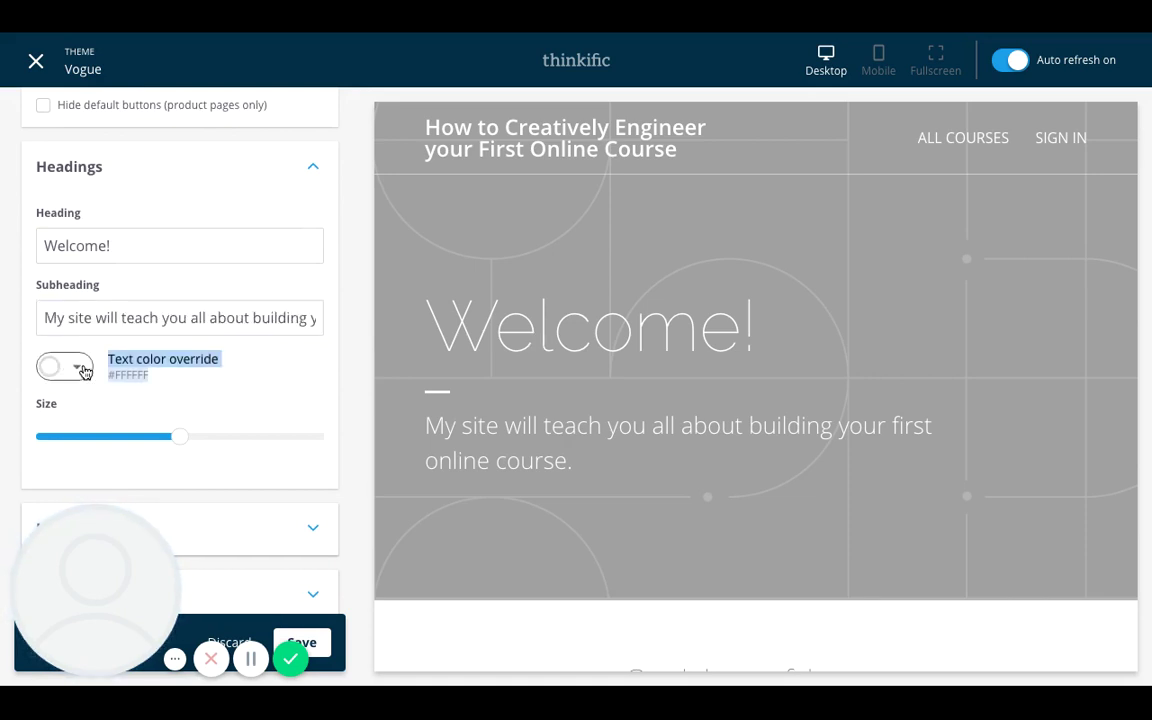
left_click(84, 371)
left_click(75, 325)
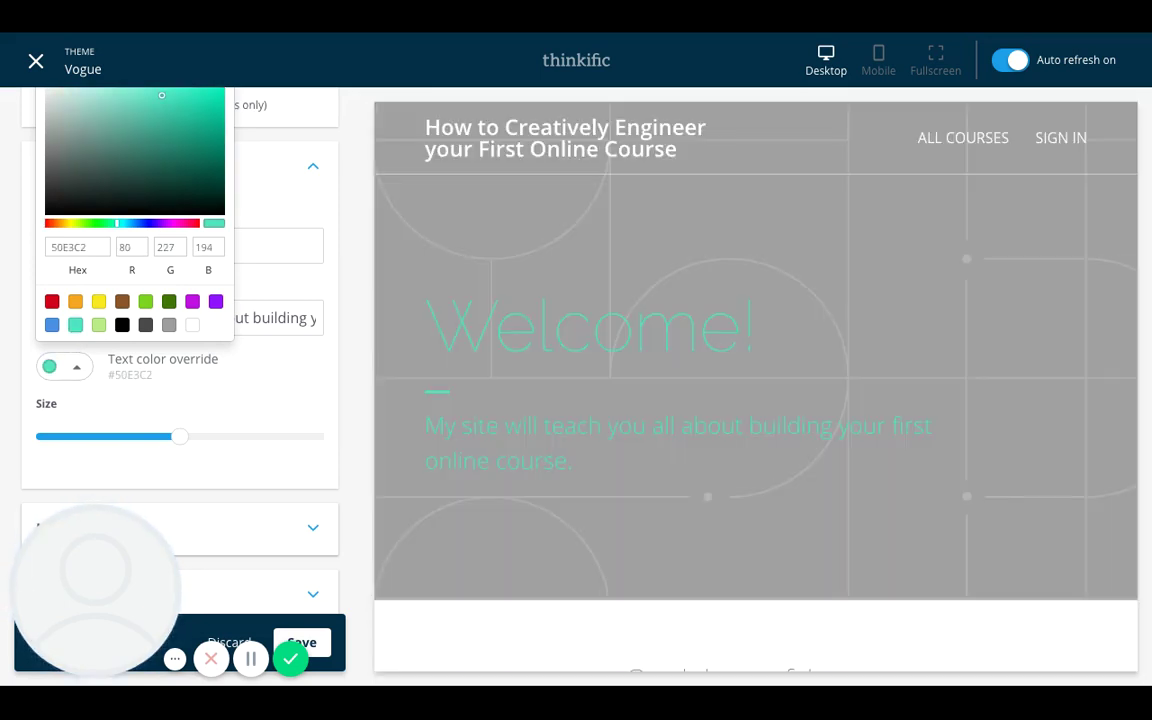
left_click(122, 303)
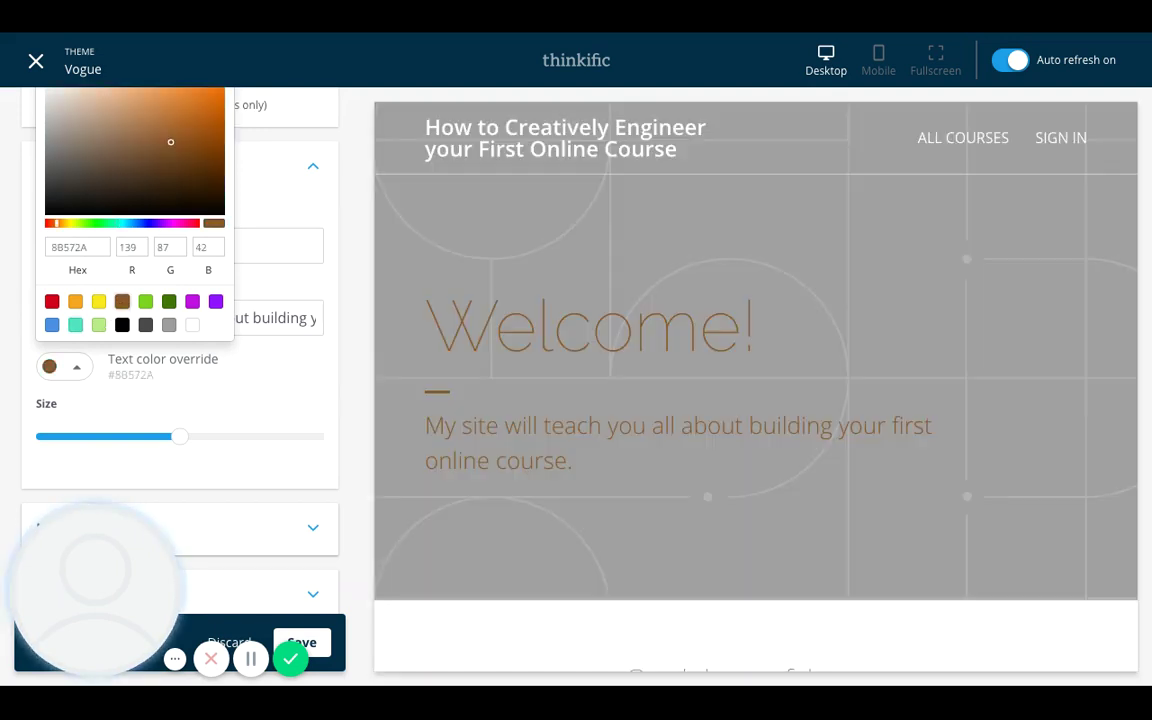
left_click(192, 304)
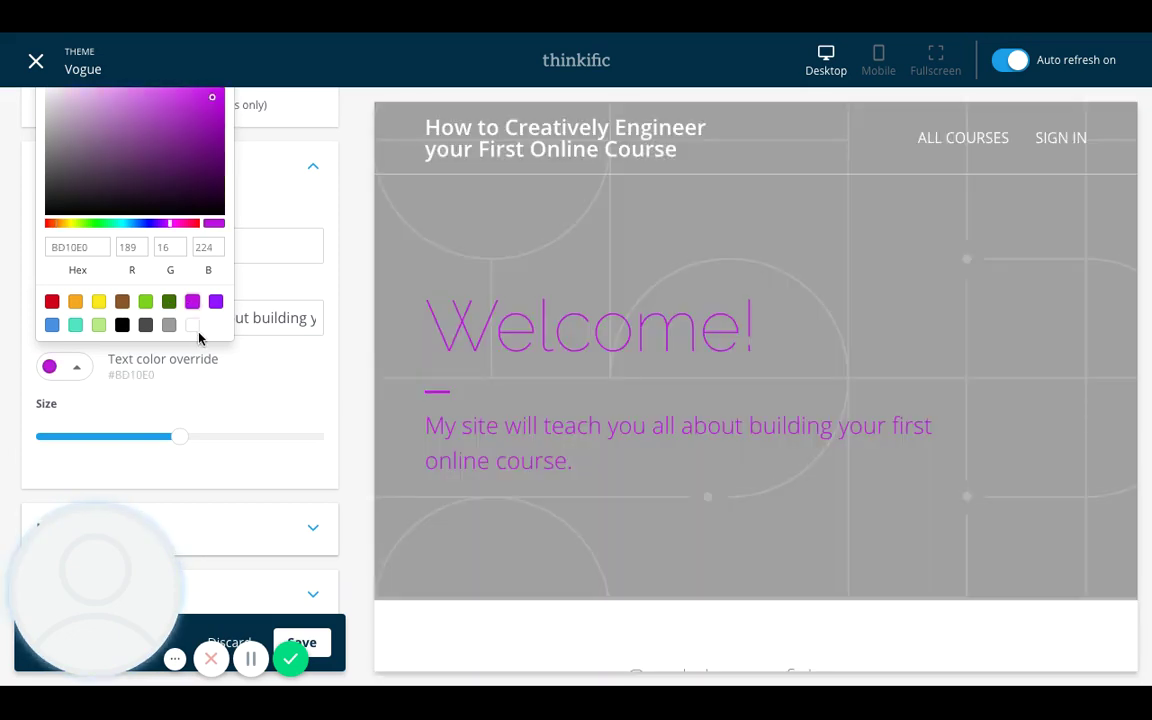
left_click(193, 327)
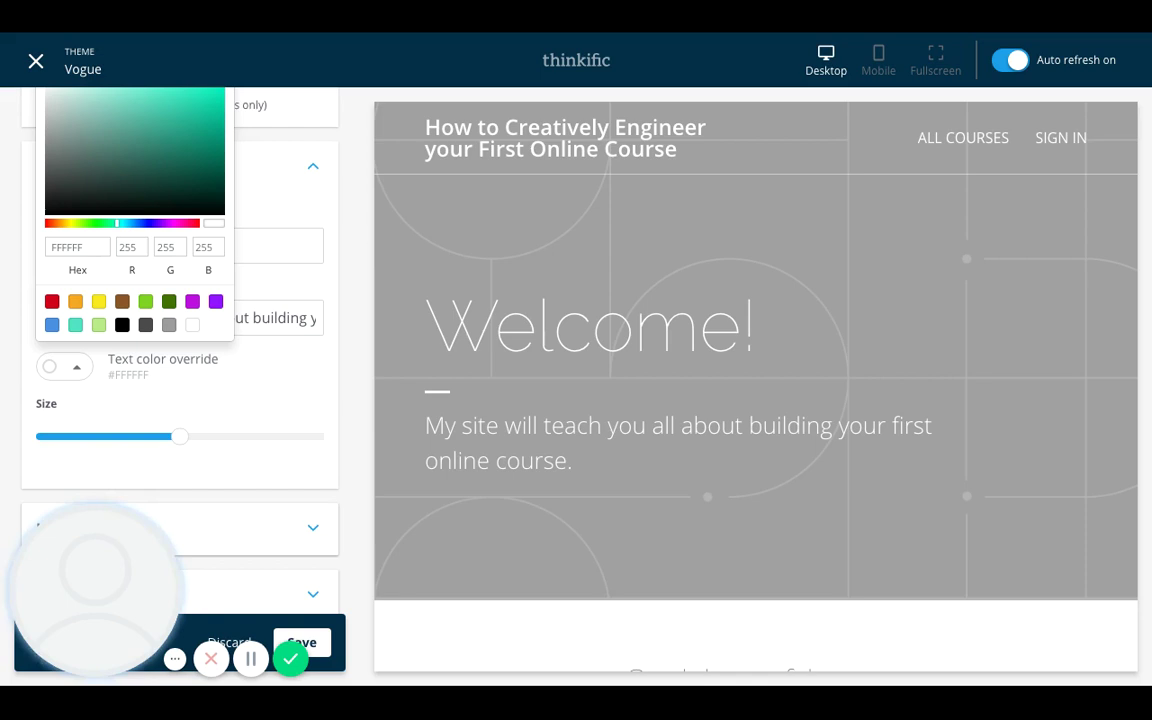
key("Escape")
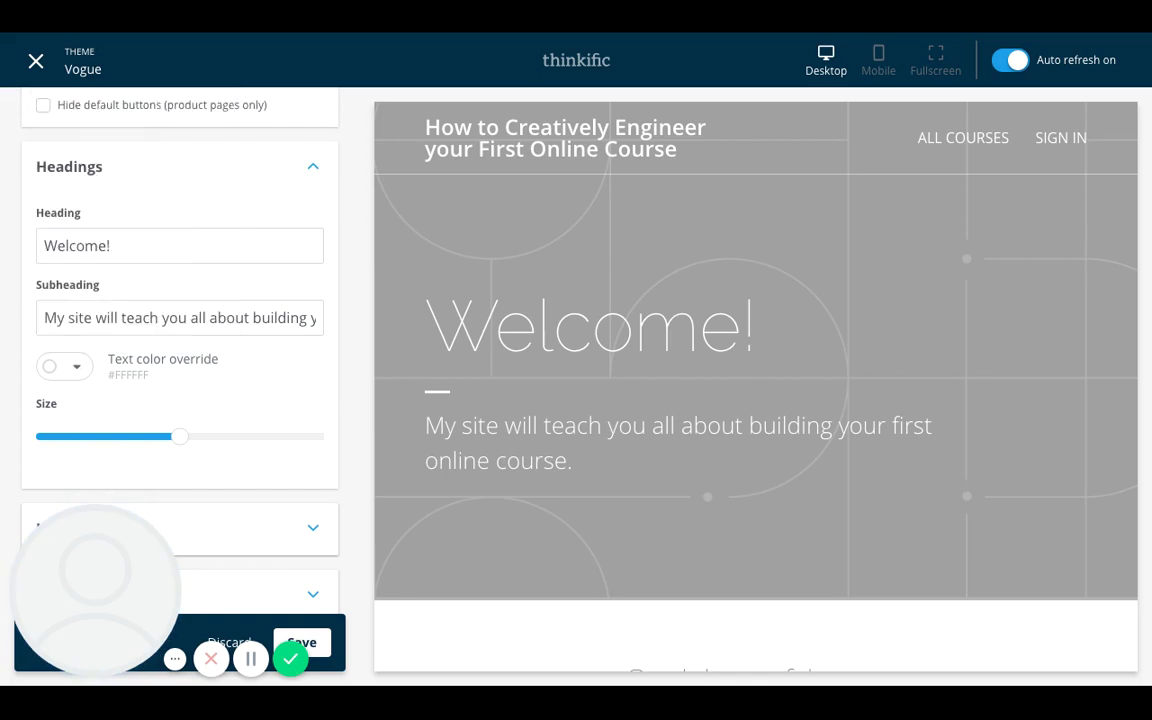
Step: Expand the Banner's Hero image settings, showing the background image and #000000 overlay
scroll(180, 330, "down", 2)
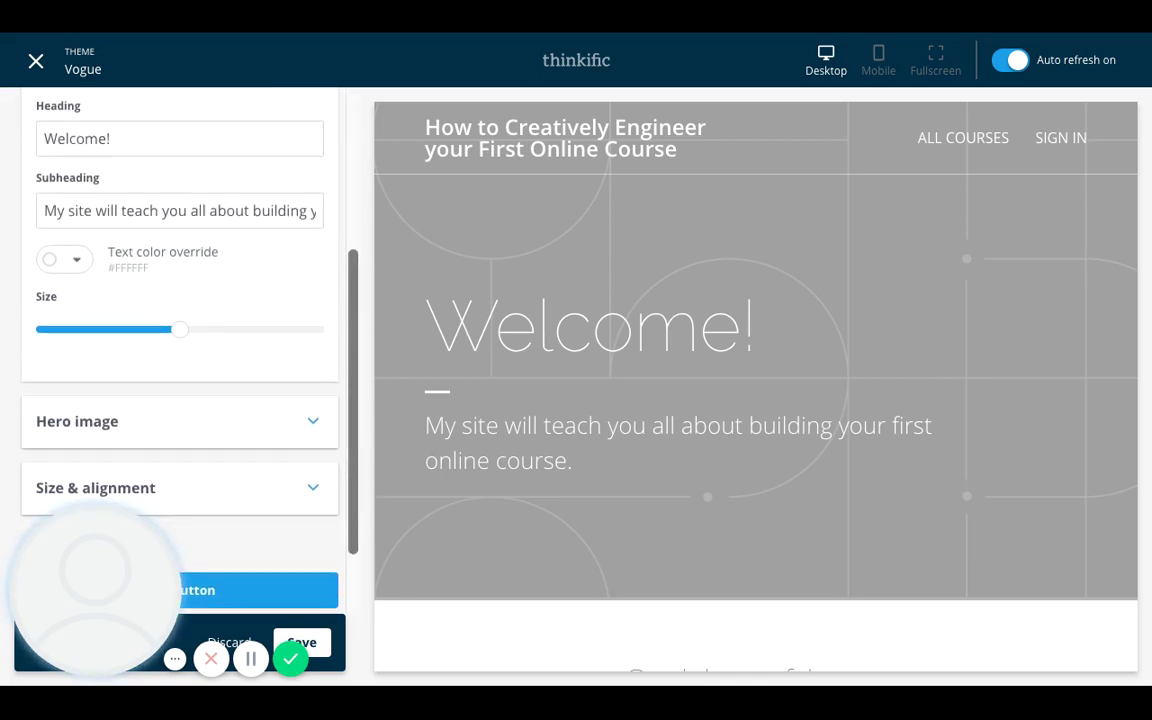
scroll(298, 270, "down", 2)
left_click(170, 324)
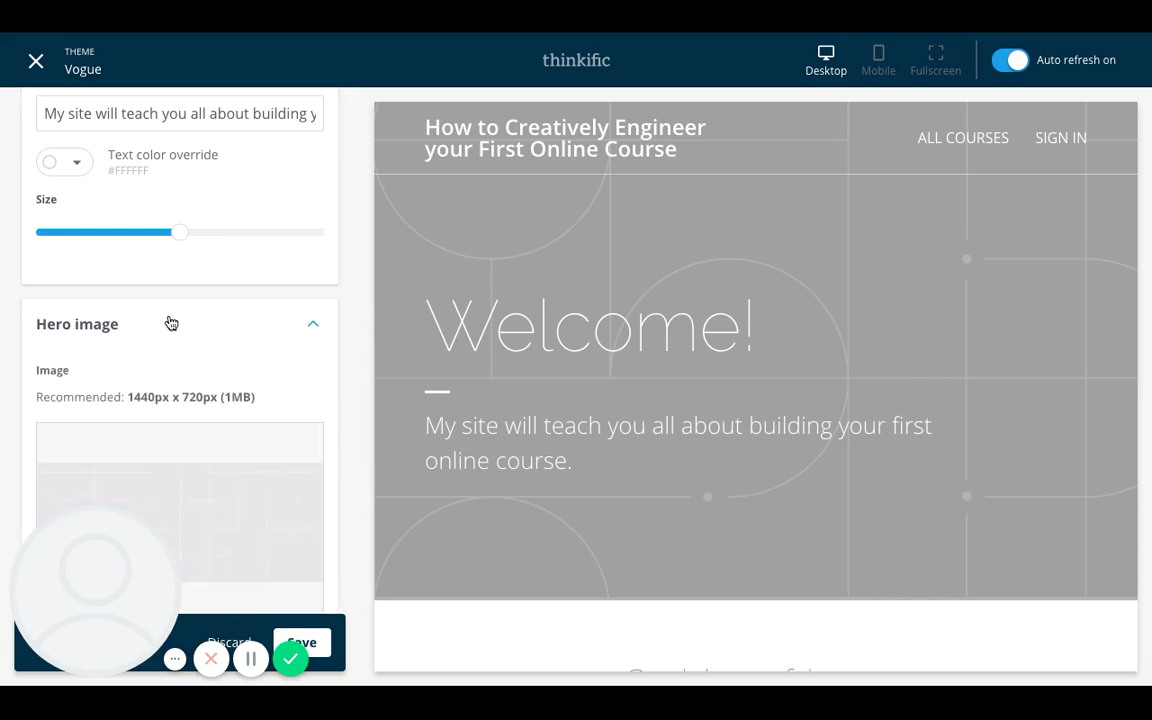
scroll(190, 400, "down", 3)
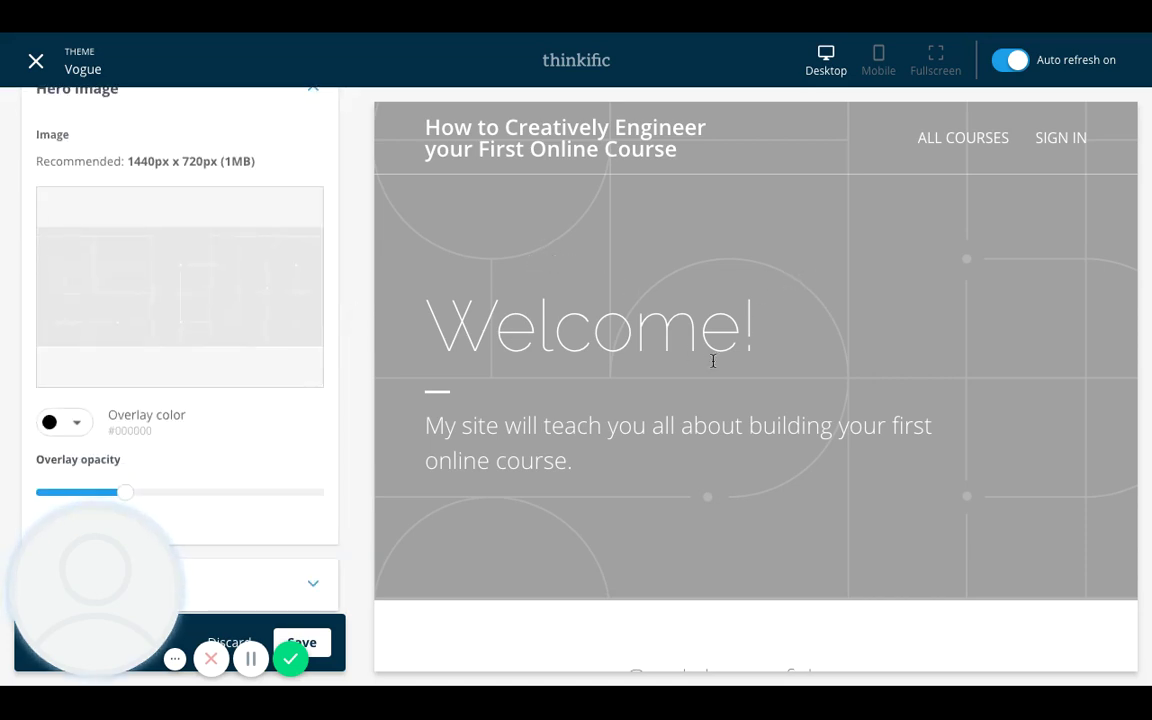
mouse_move(321, 316)
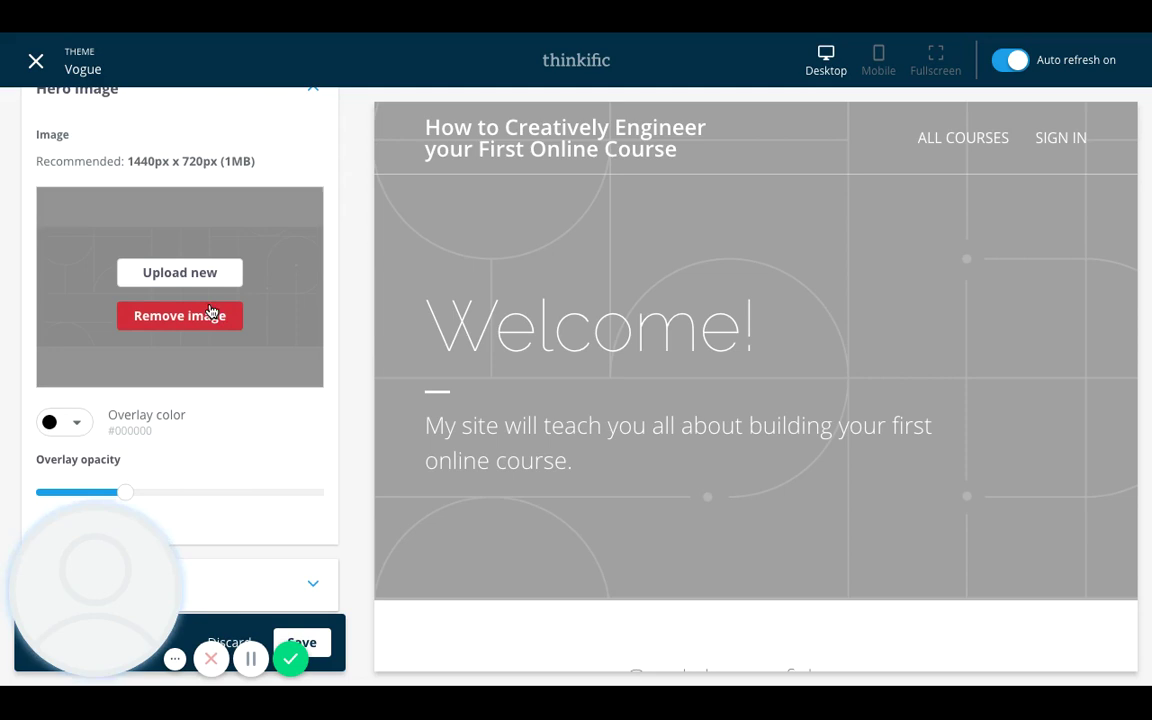
Step: Under Size & alignment, choose Center alignment for the banner text
scroll(260, 337, "down", 3)
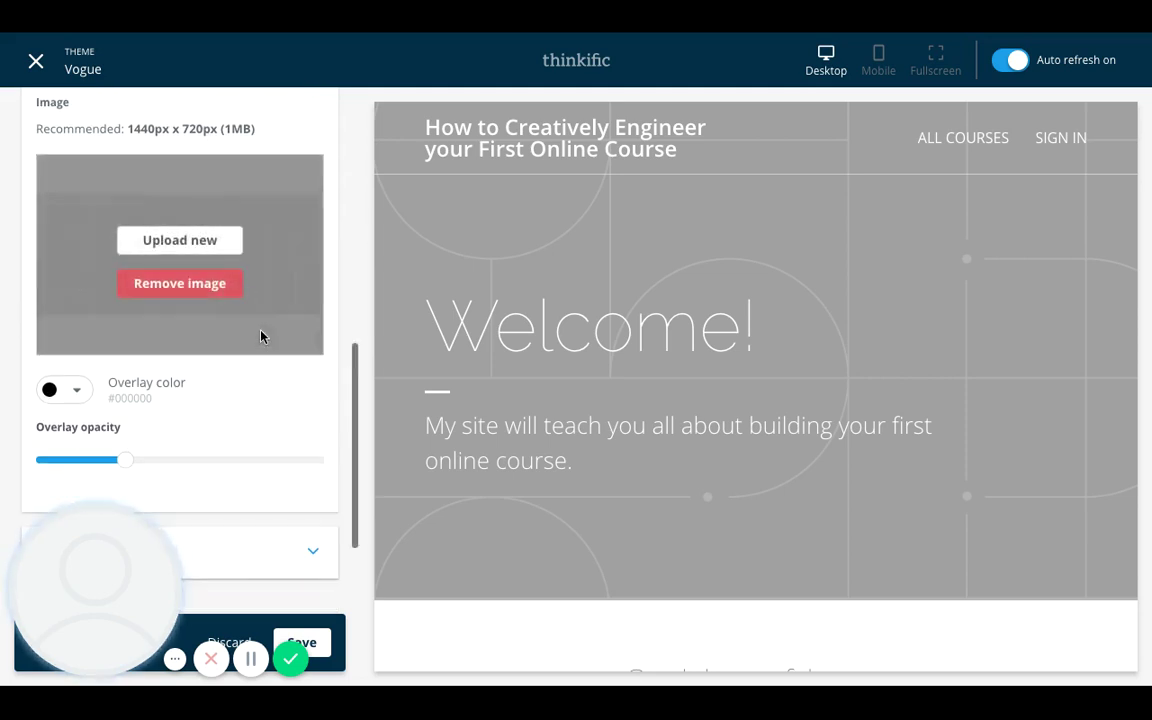
left_click(227, 400)
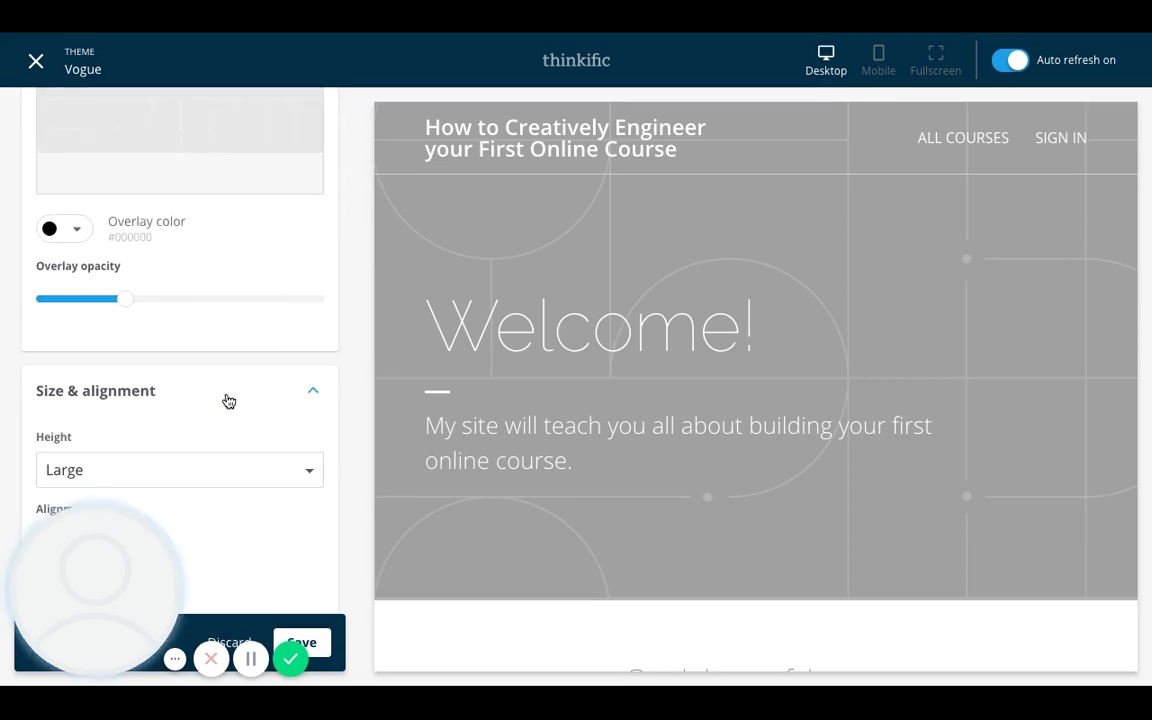
scroll(228, 401, "down", 2)
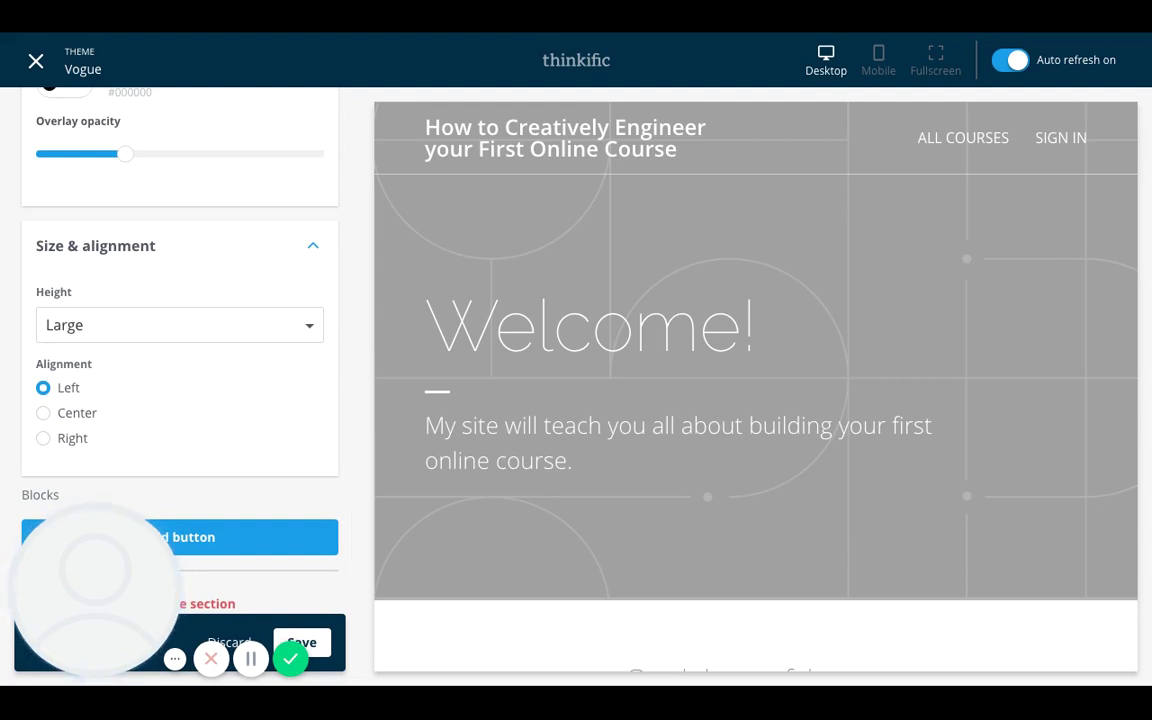
scroll(250, 370, "down", 1)
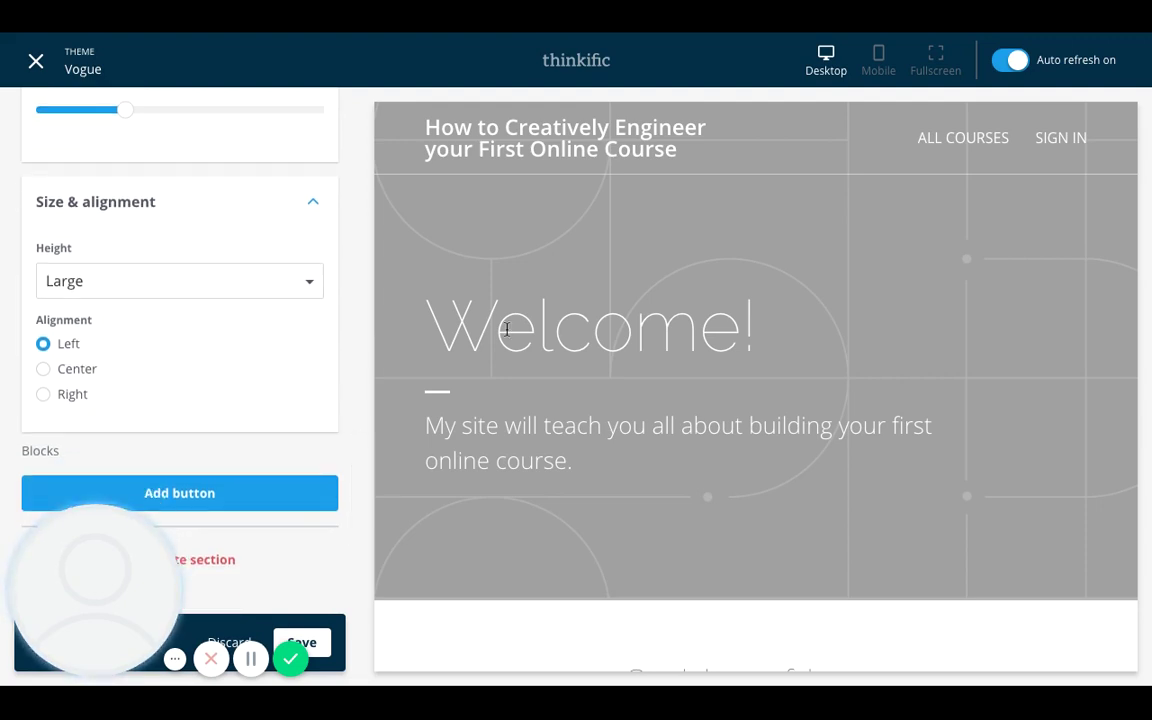
left_click(45, 369)
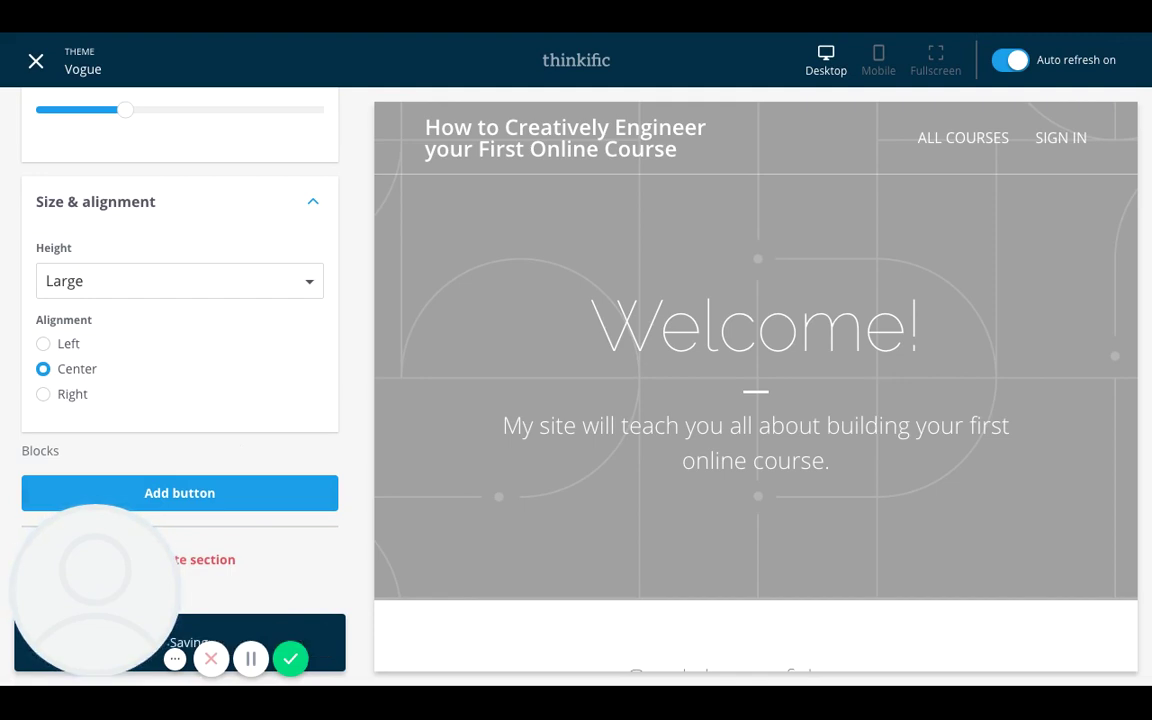
scroll(250, 600, "up", 1)
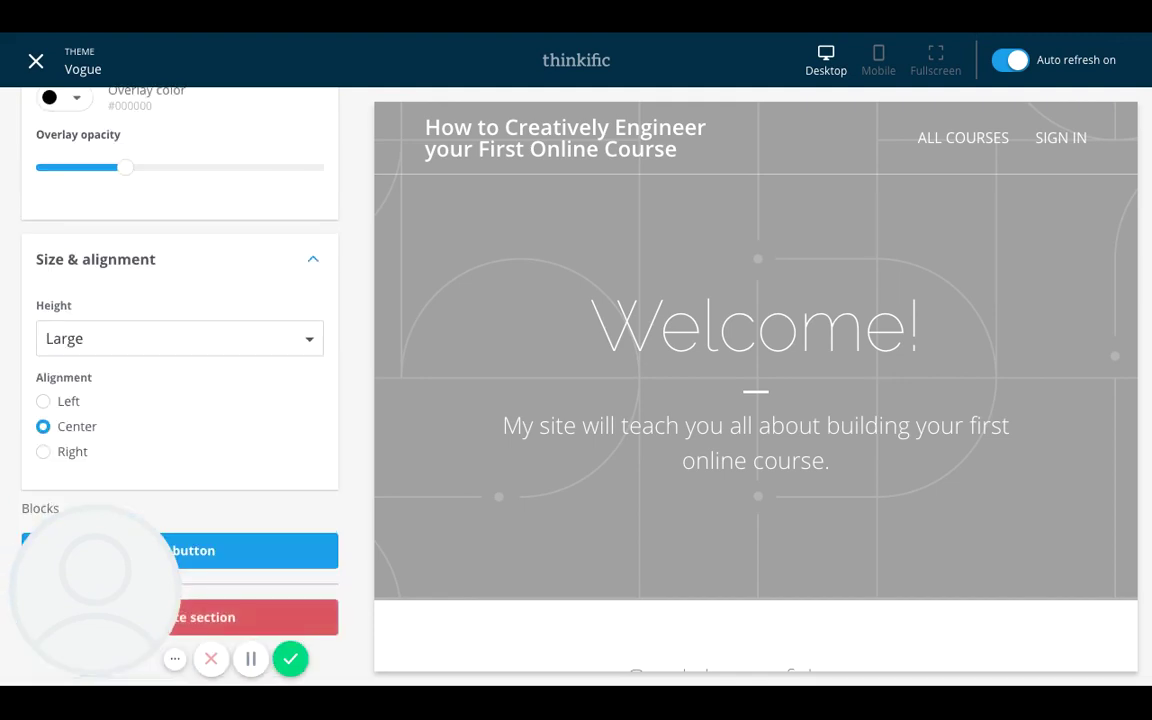
scroll(882, 352, "down", 3)
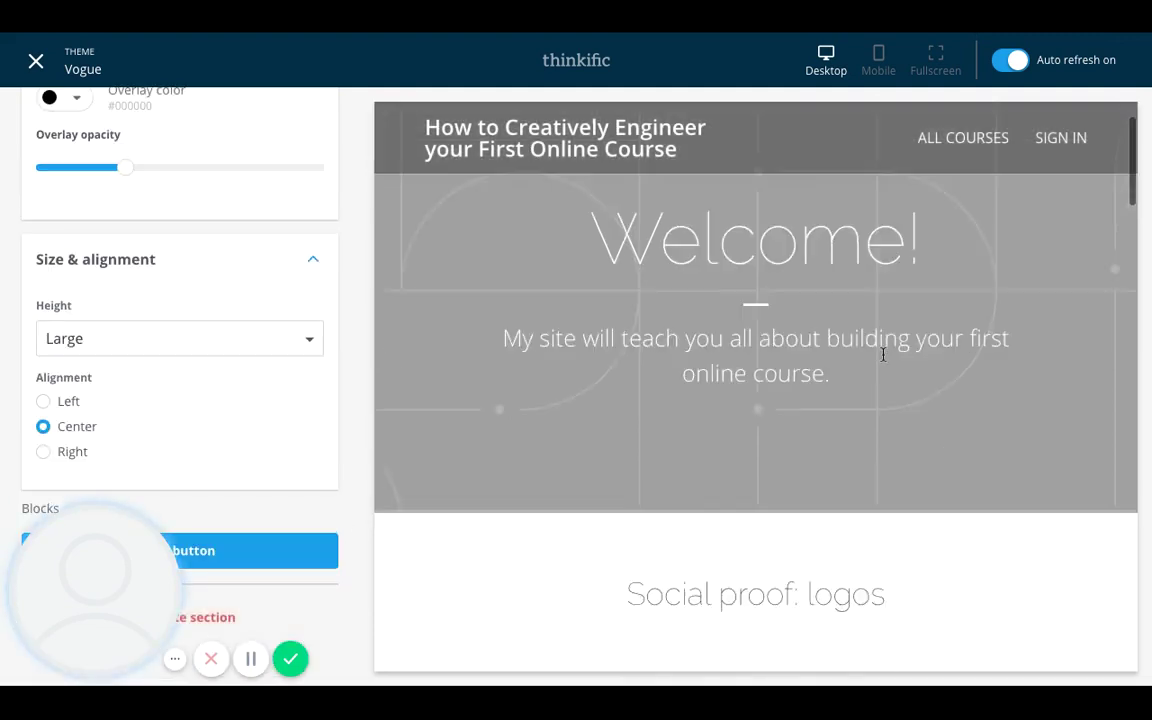
scroll(882, 354, "down", 3)
scroll(882, 354, "up", 5)
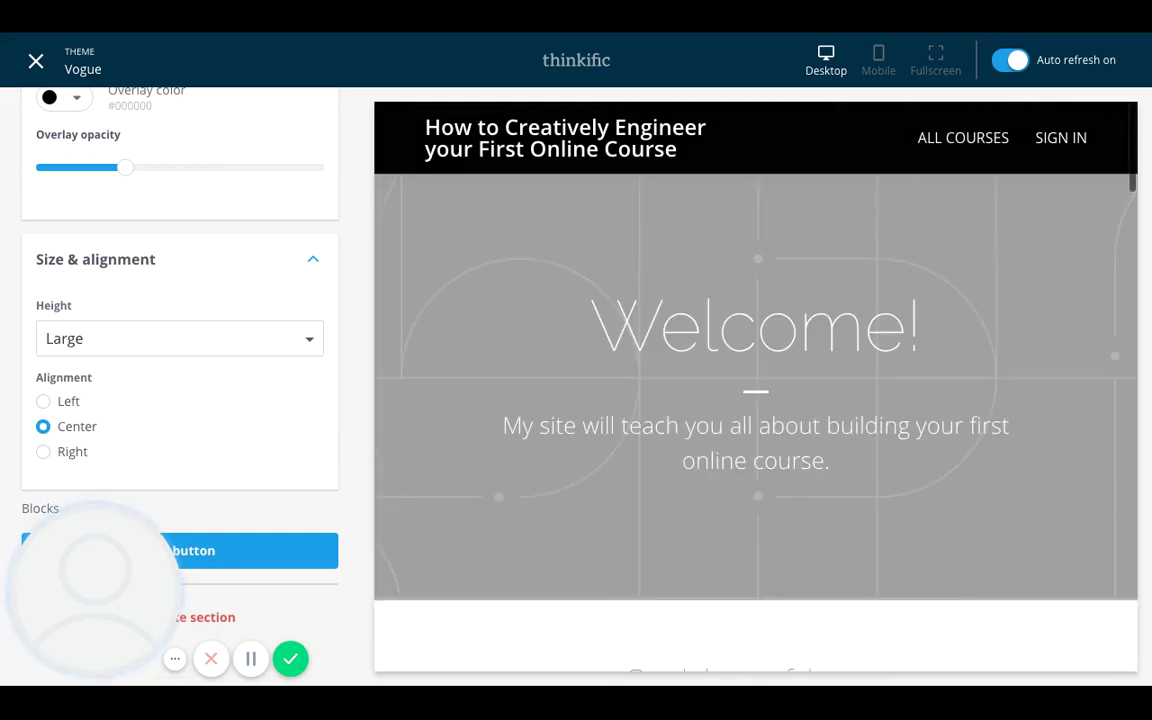
scroll(338, 315, "up", 10)
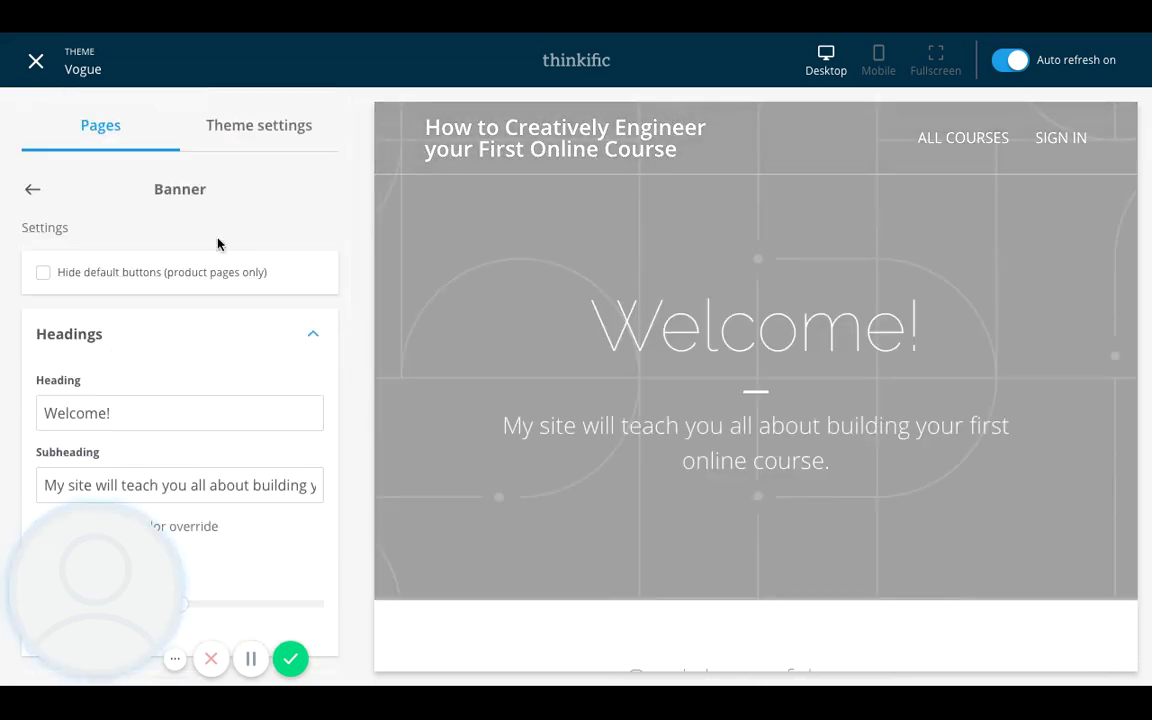
Step: Open Social proof: logos and name the first Logo block 'Course Creators Logo'
left_click(33, 189)
scroll(620, 479, "down", 3)
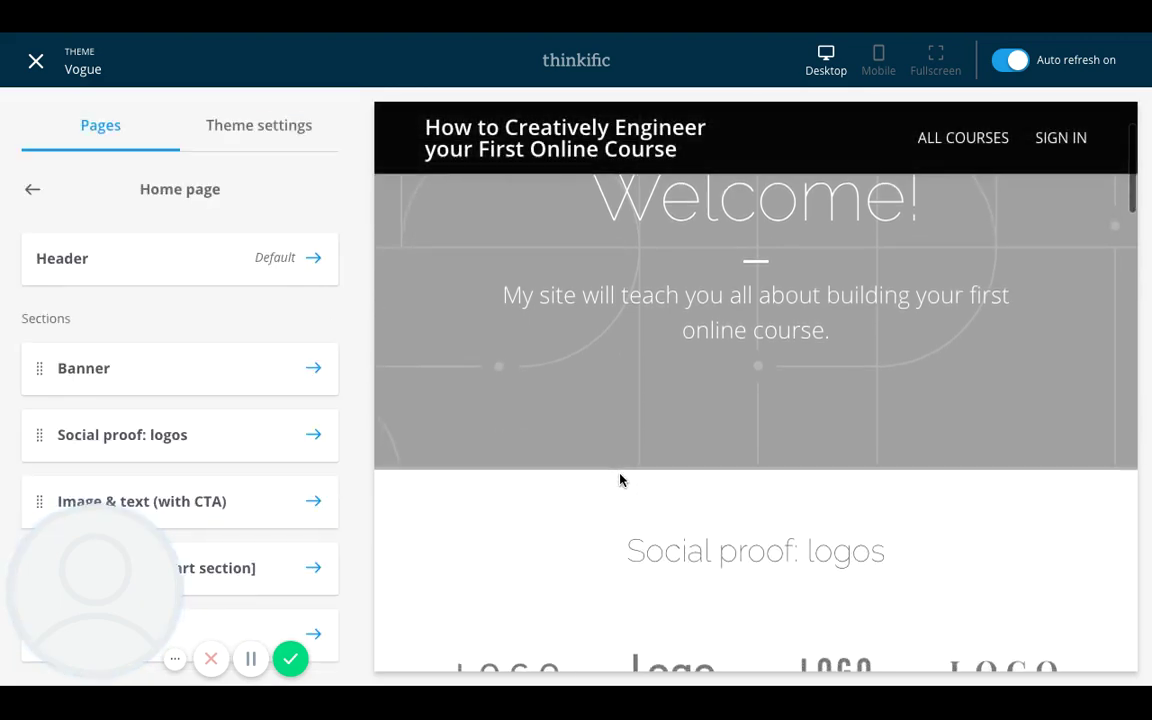
left_click(260, 447)
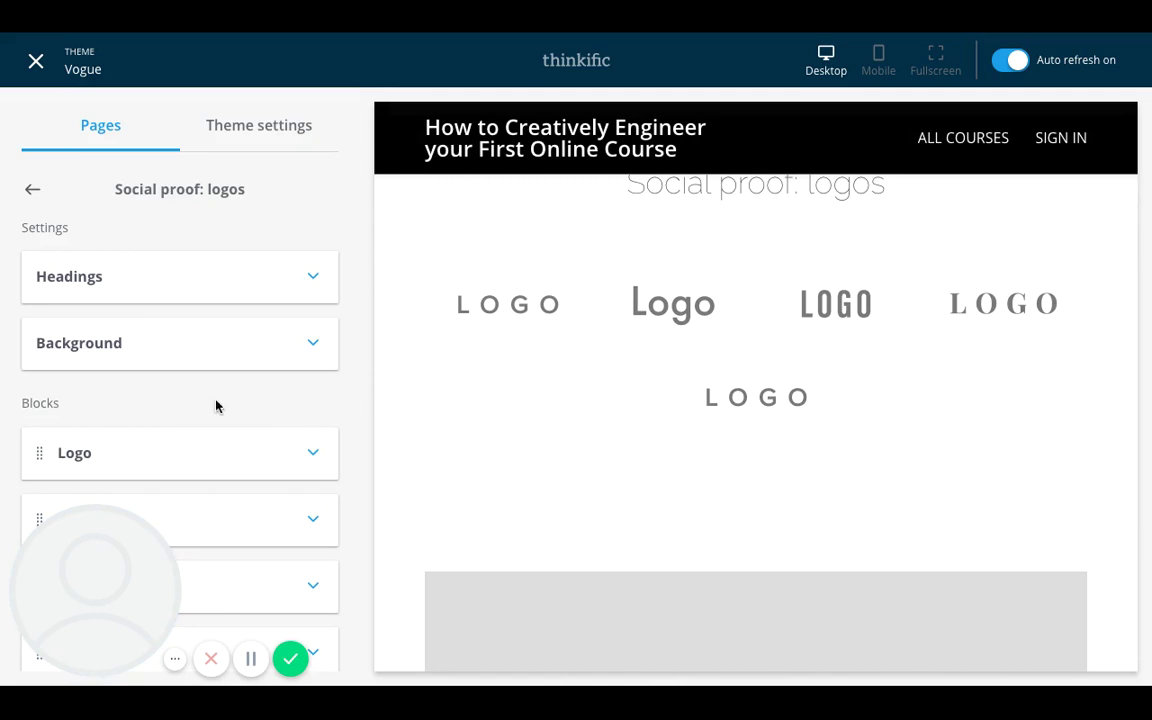
scroll(210, 395, "down", 2)
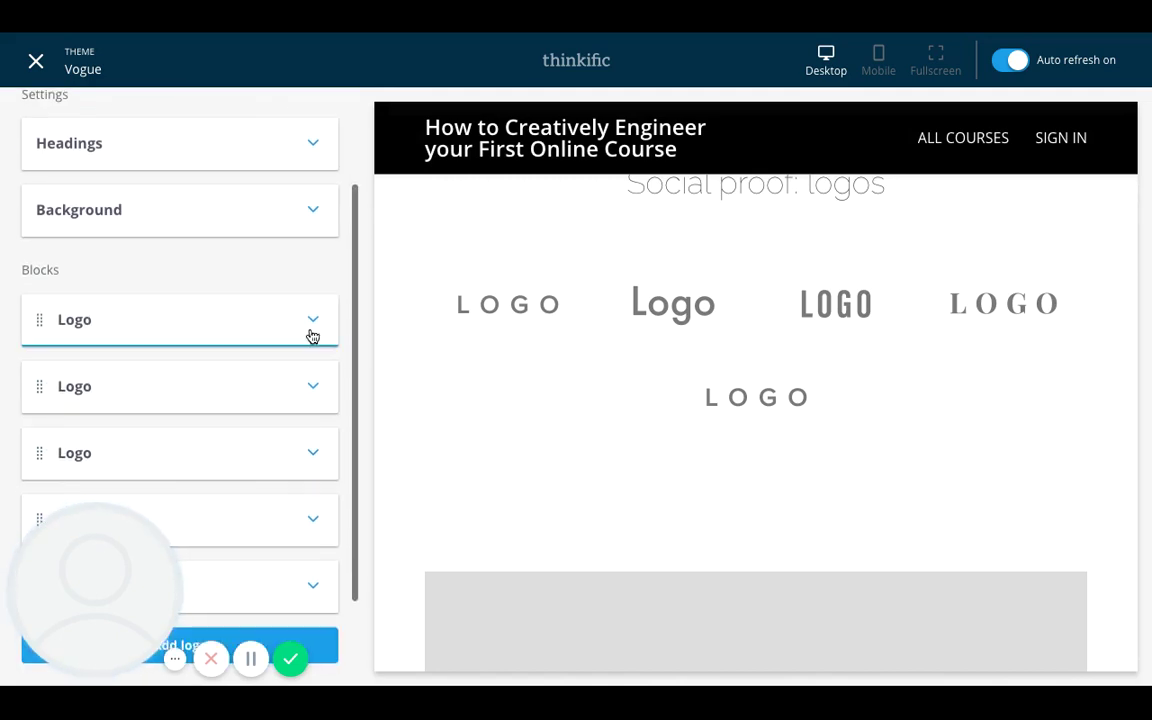
left_click(203, 340)
scroll(239, 411, "down", 2)
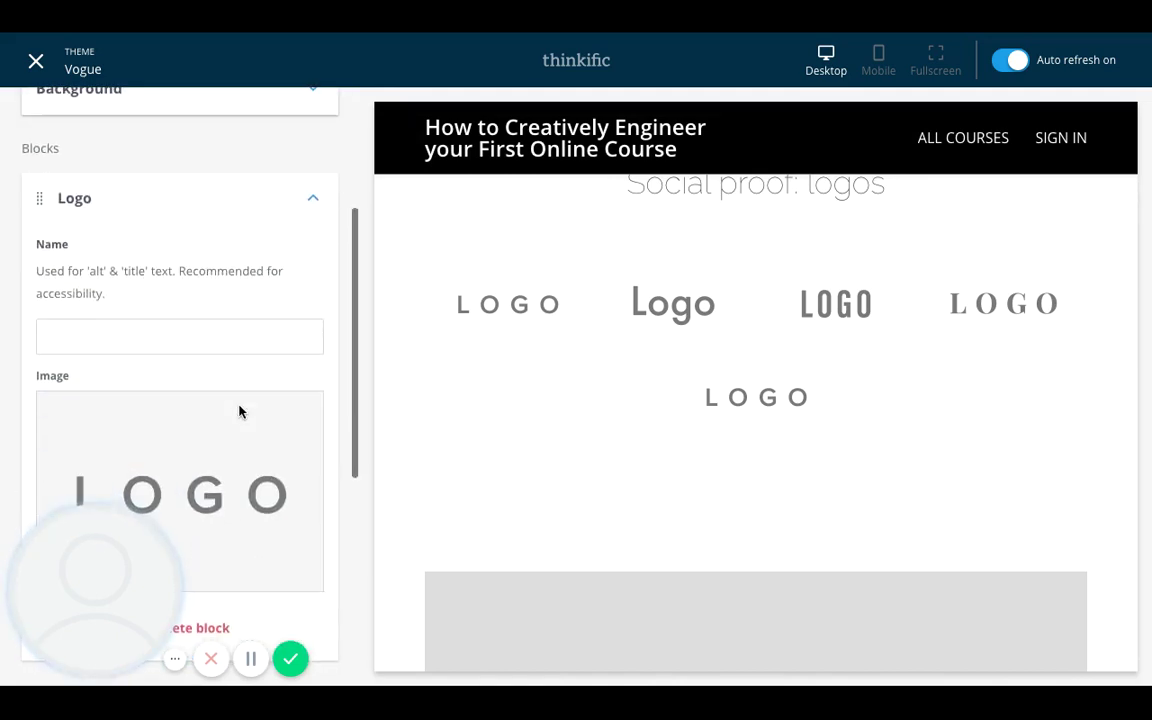
left_click(214, 328)
type("Co")
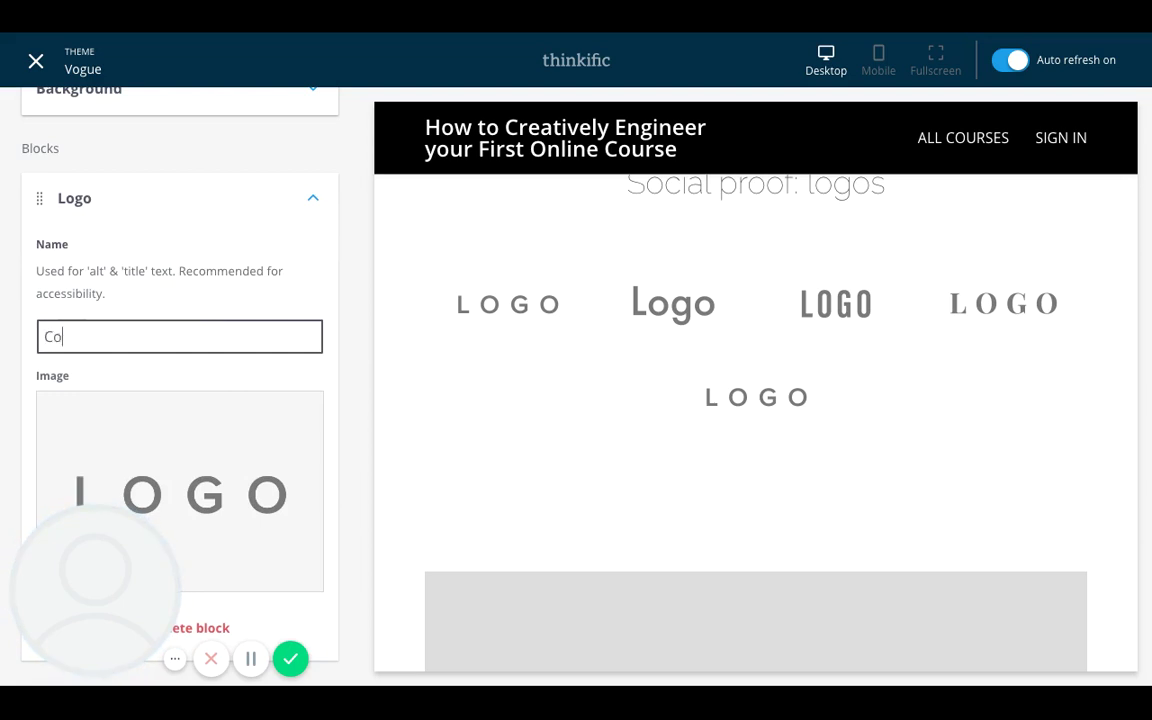
type("urse Creators Log")
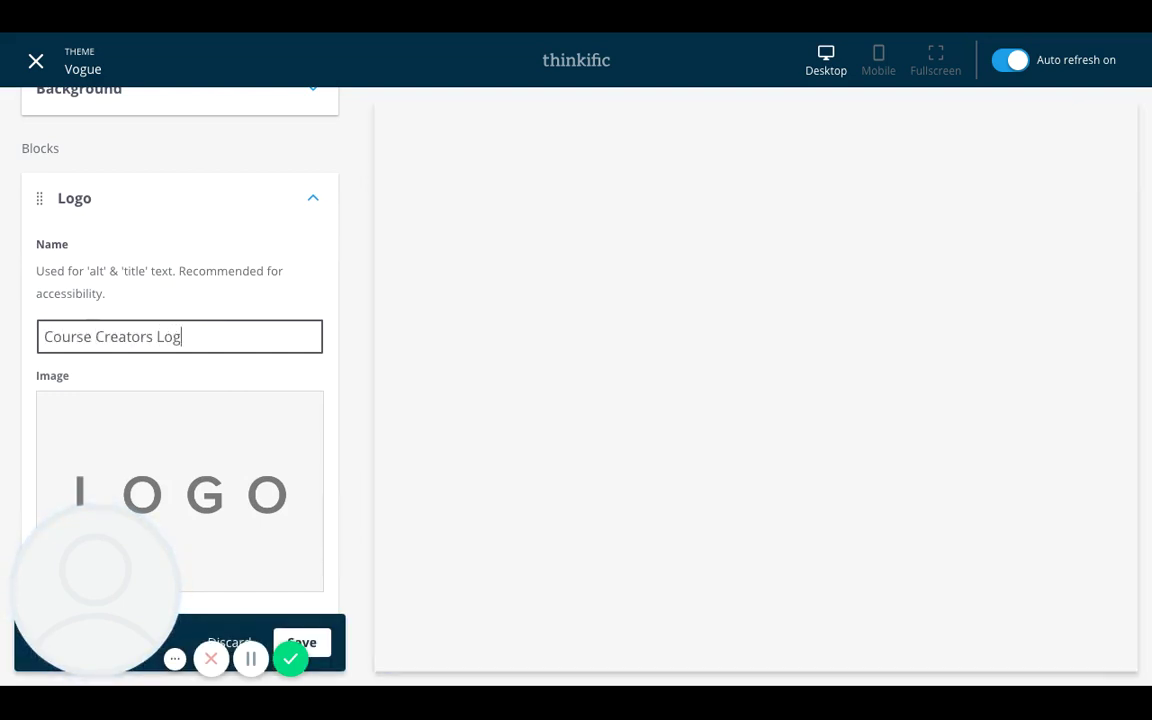
type("o")
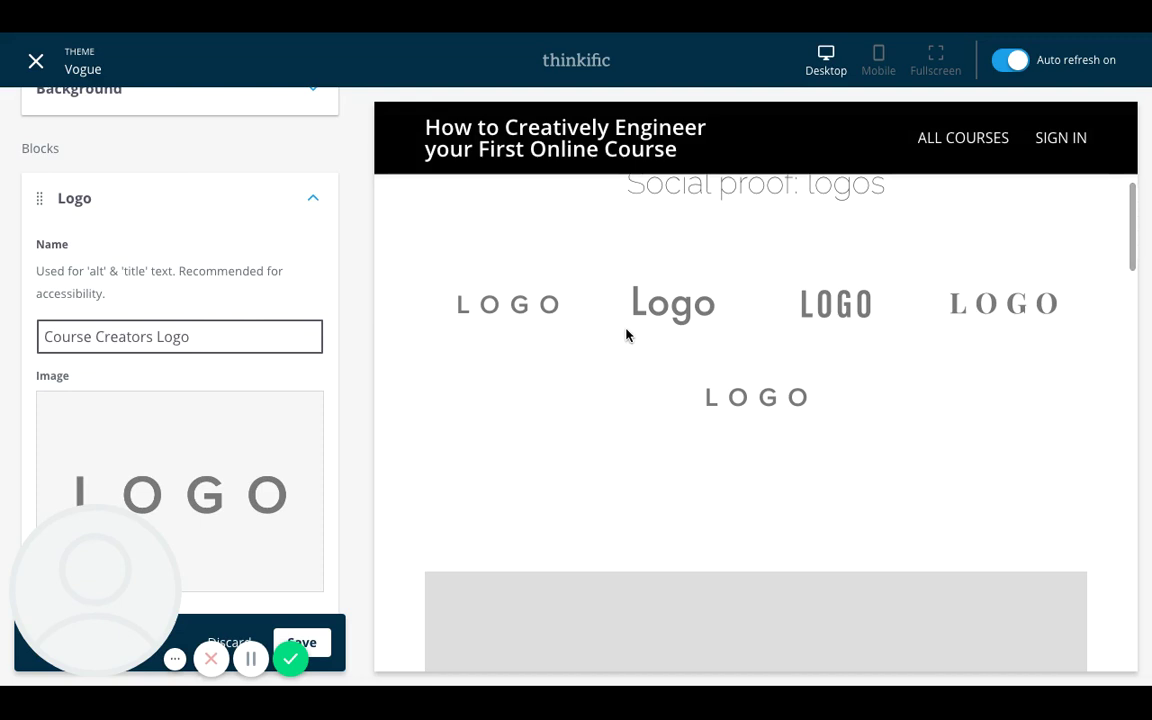
Step: Scroll down and expand the second Logo block's settings
mouse_move(262, 399)
scroll(262, 399, "down", 1)
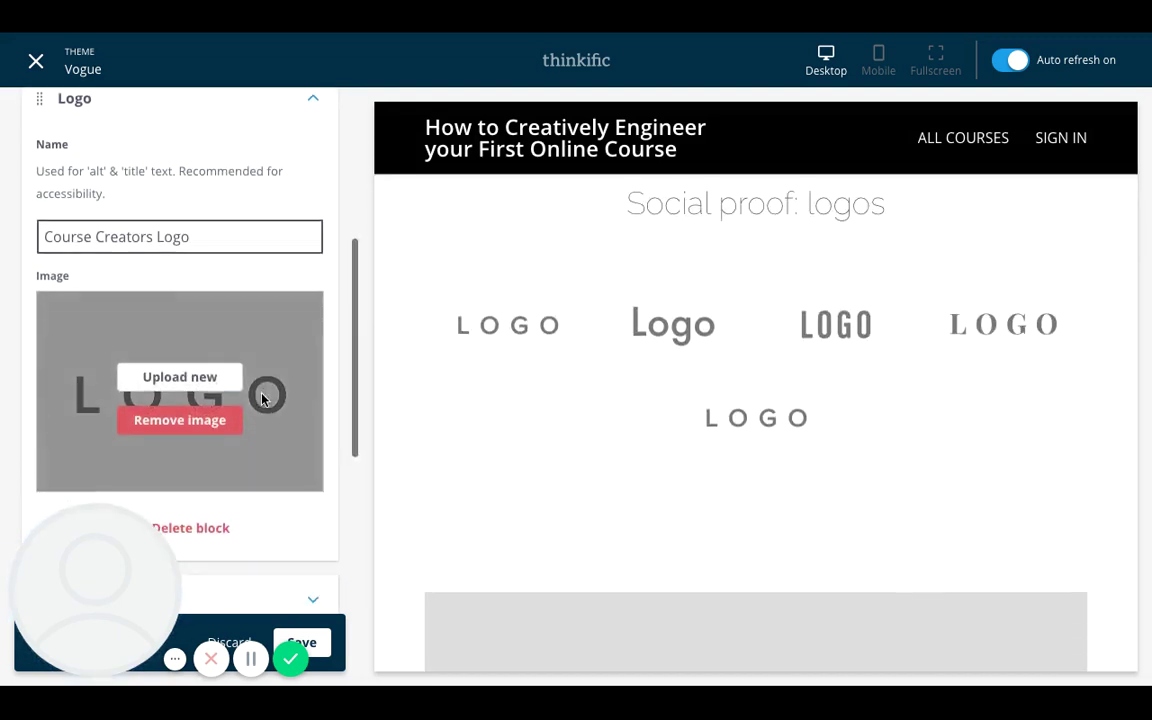
scroll(107, 416, "down", 1)
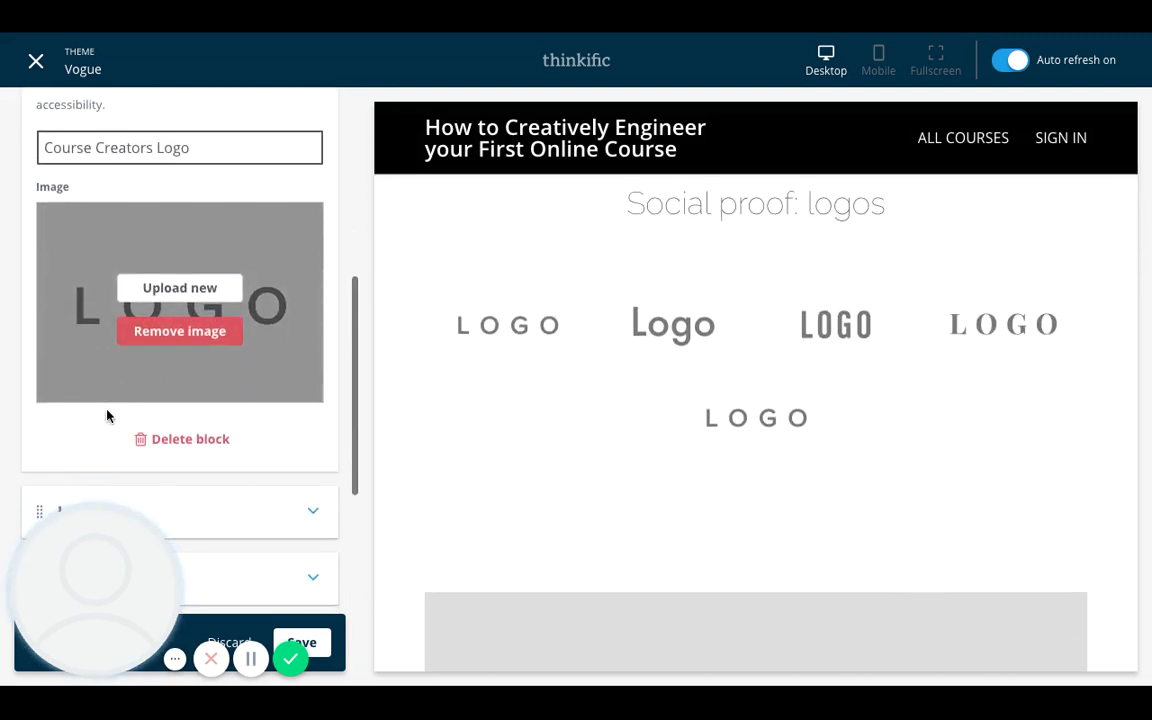
scroll(707, 397, "down", 1)
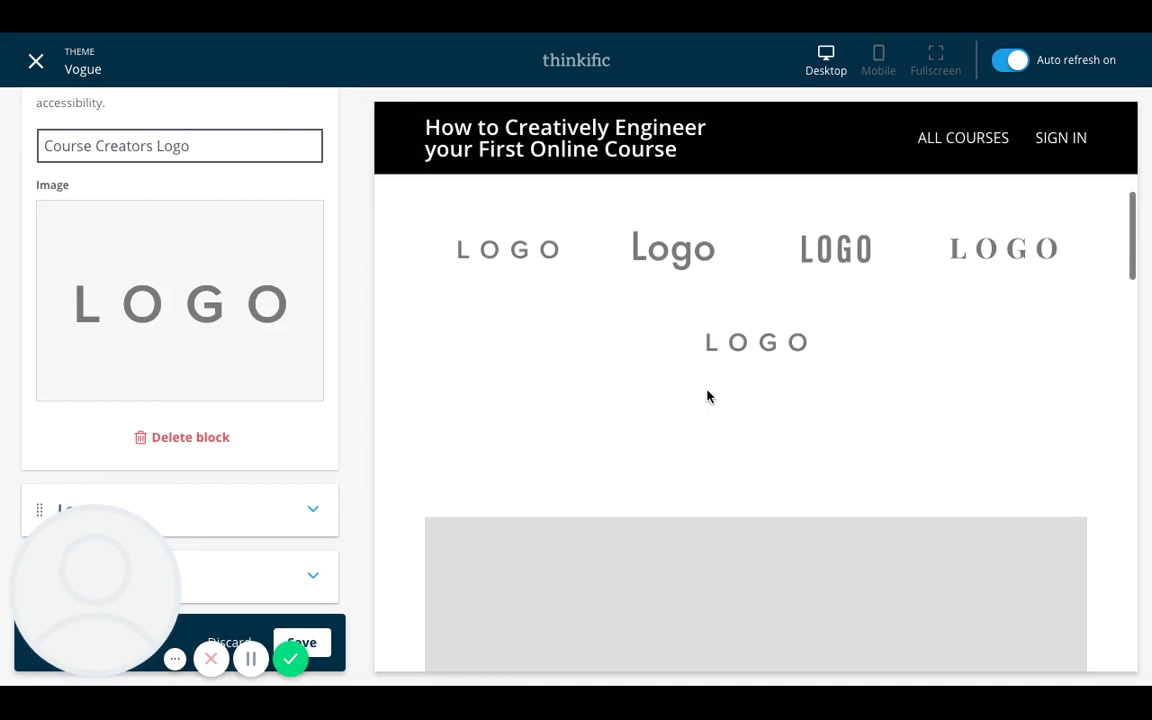
scroll(283, 424, "down", 1)
left_click(265, 402)
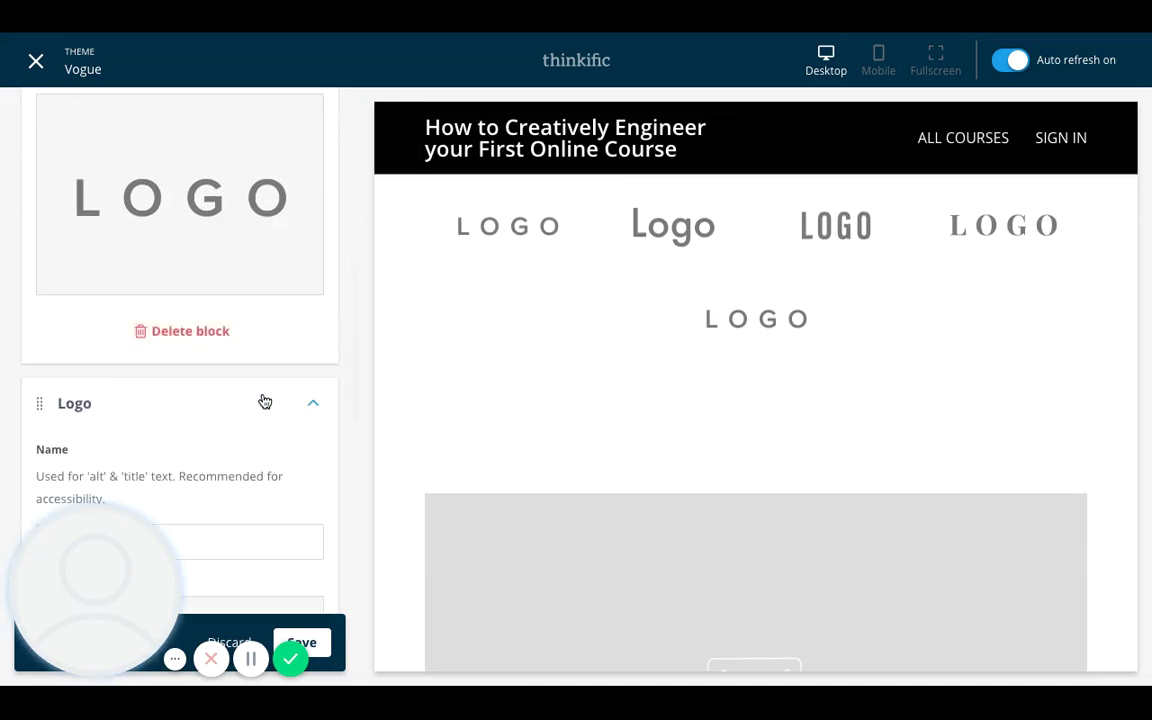
scroll(191, 456, "down", 2)
Step: Name the second Logo block 'More Logos' and save the homepage changes
left_click(158, 386)
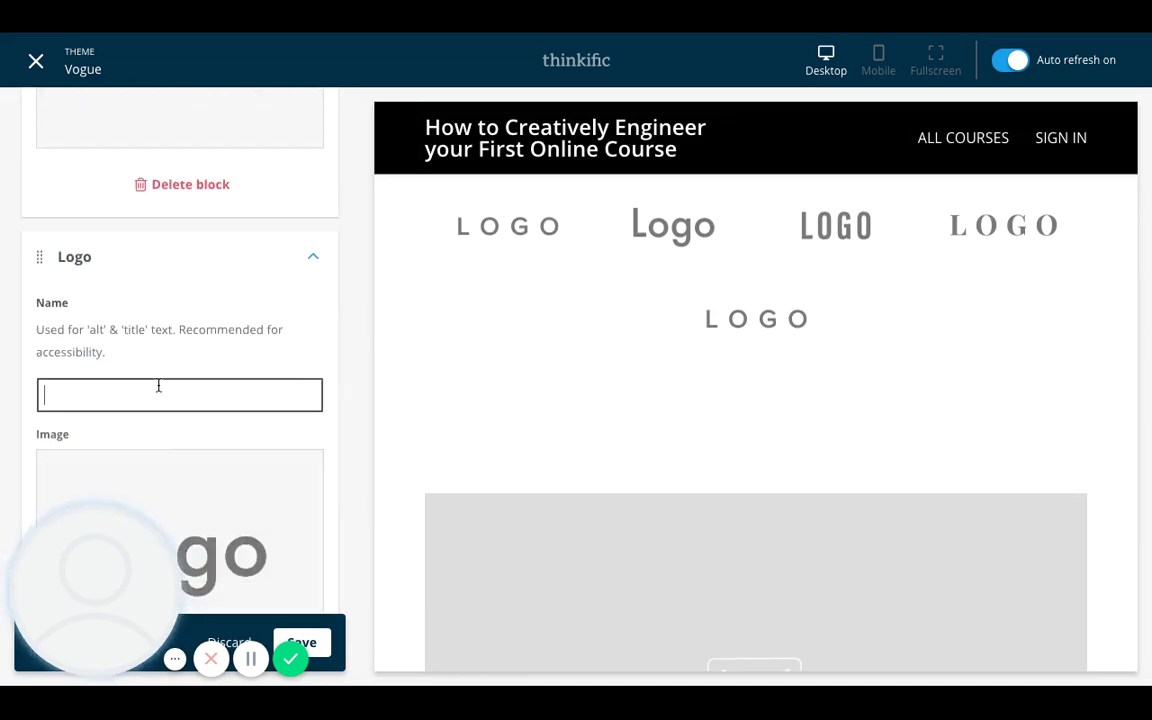
type("More Logos")
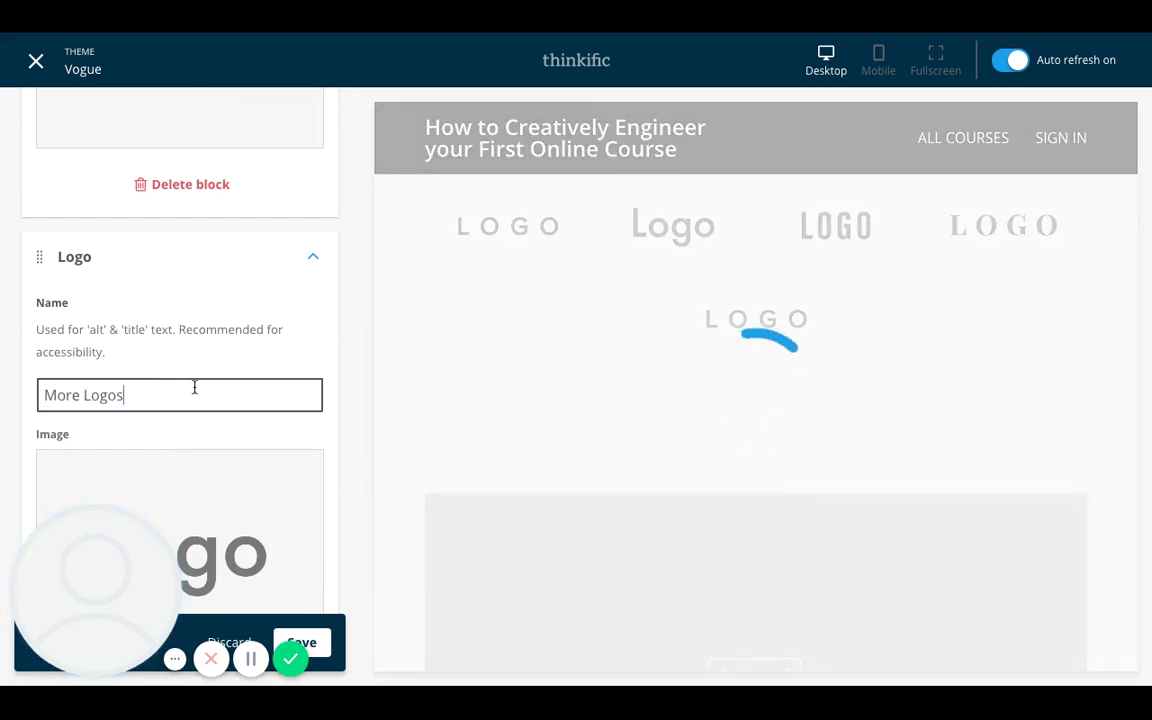
scroll(194, 387, "down", 5)
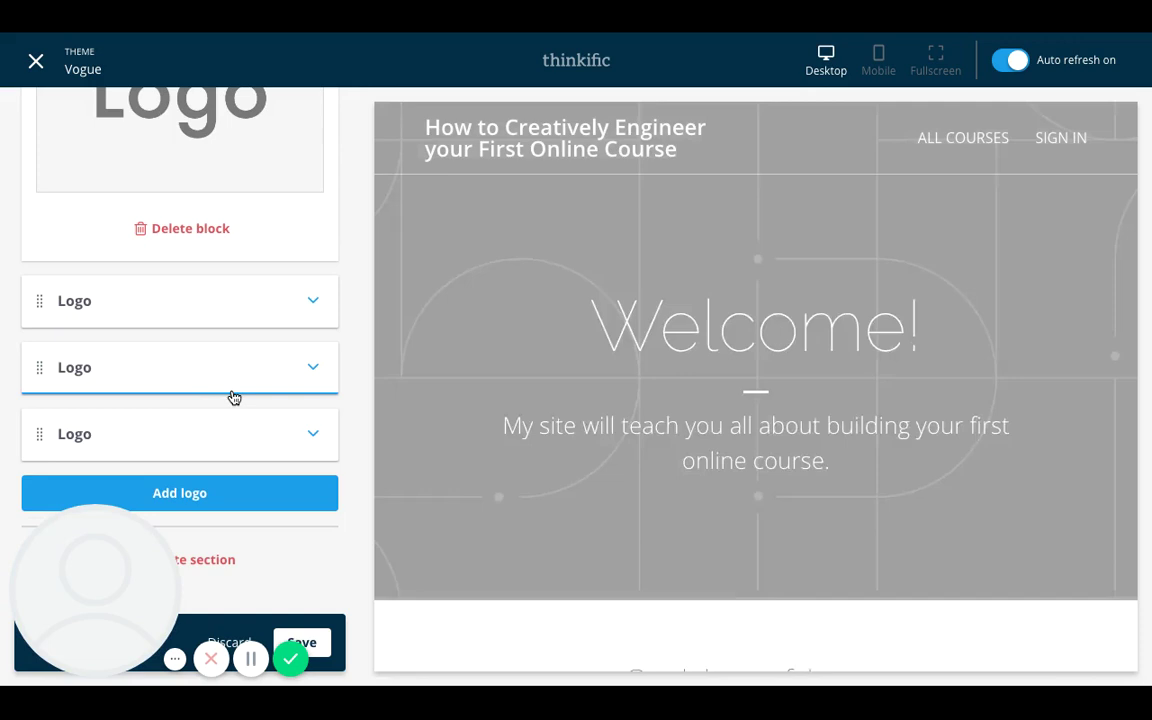
scroll(664, 432, "down", 6)
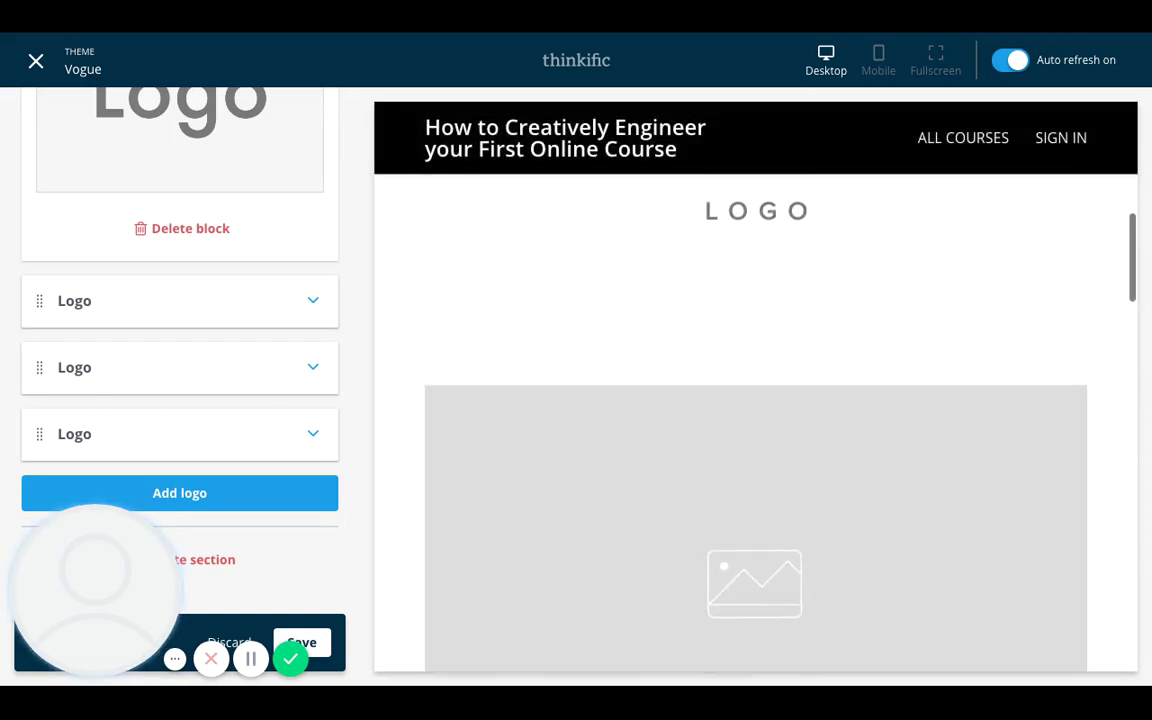
scroll(254, 427, "up", 2)
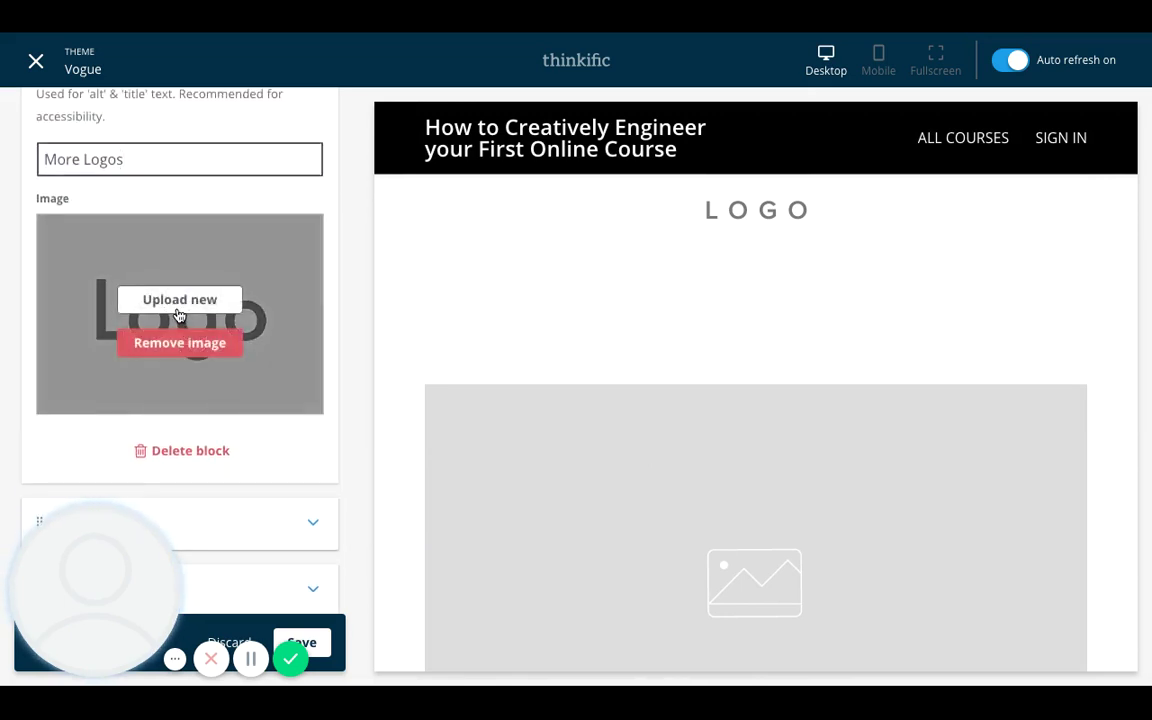
scroll(237, 411, "down", 2)
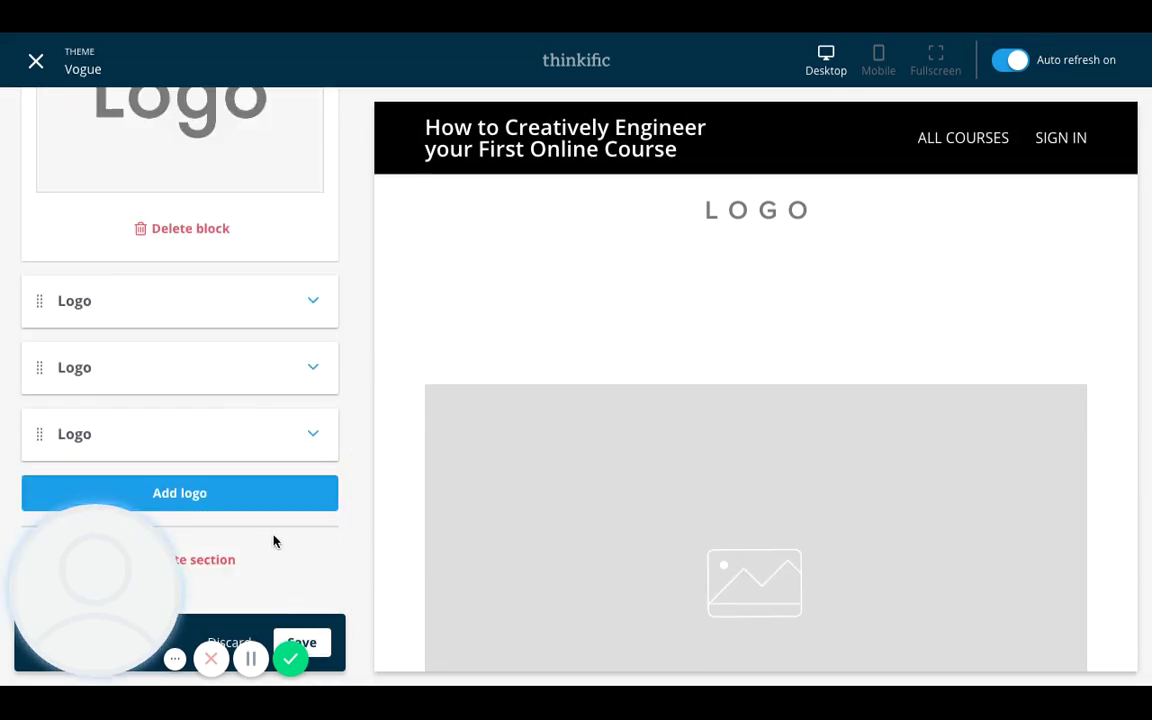
left_click(320, 648)
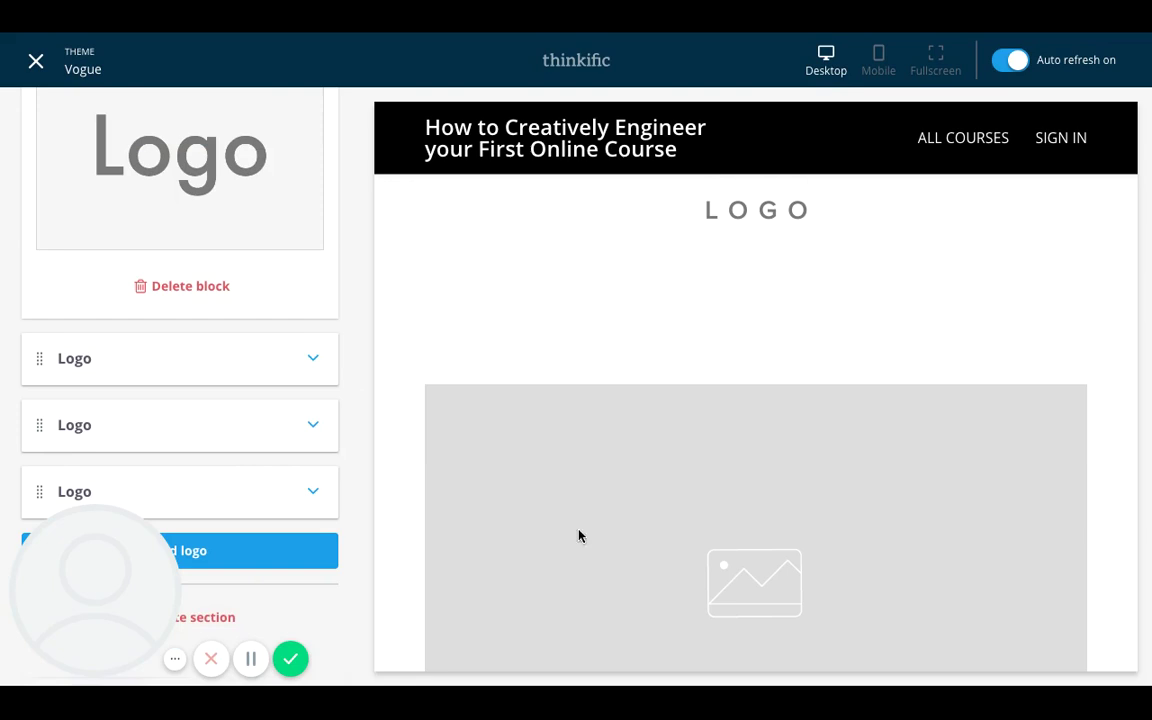
scroll(634, 518, "down", 3)
scroll(634, 518, "up", 7)
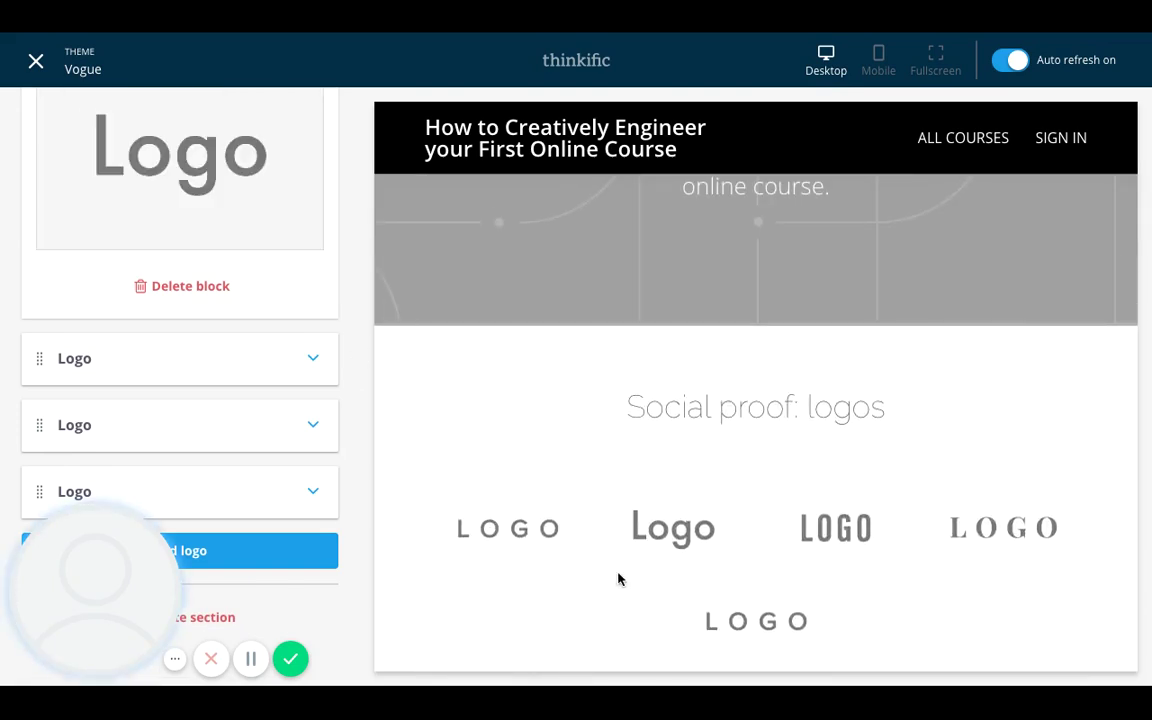
scroll(618, 579, "down", 3)
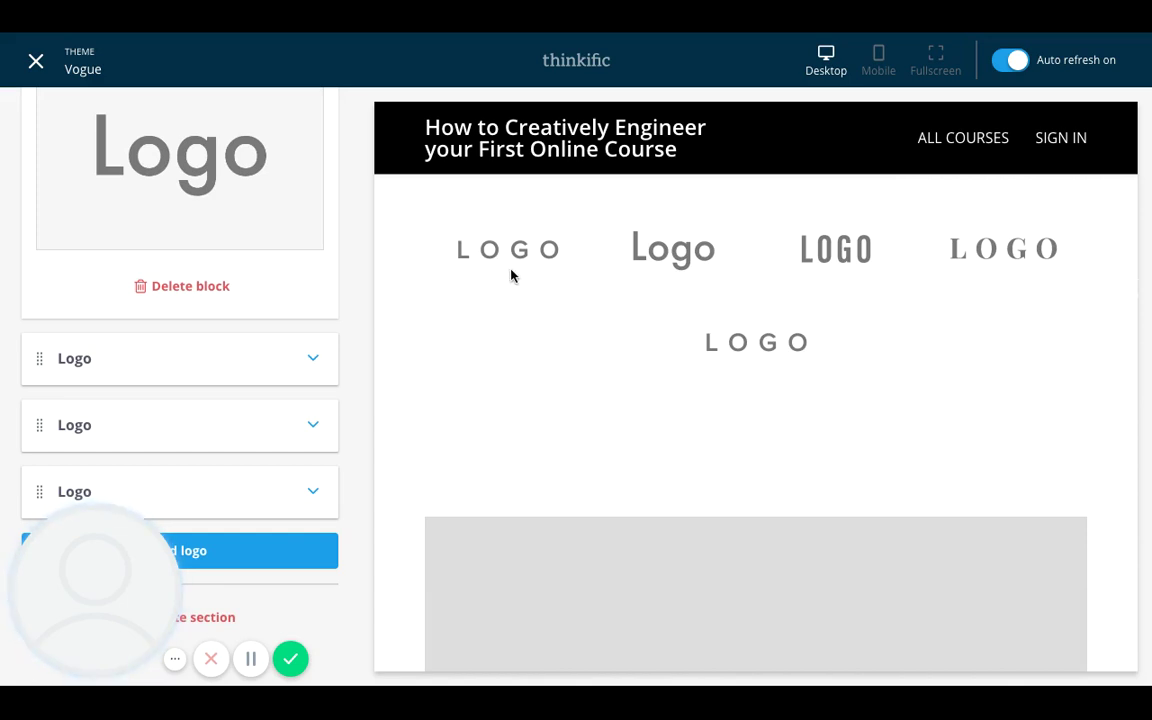
scroll(510, 274, "up", 2)
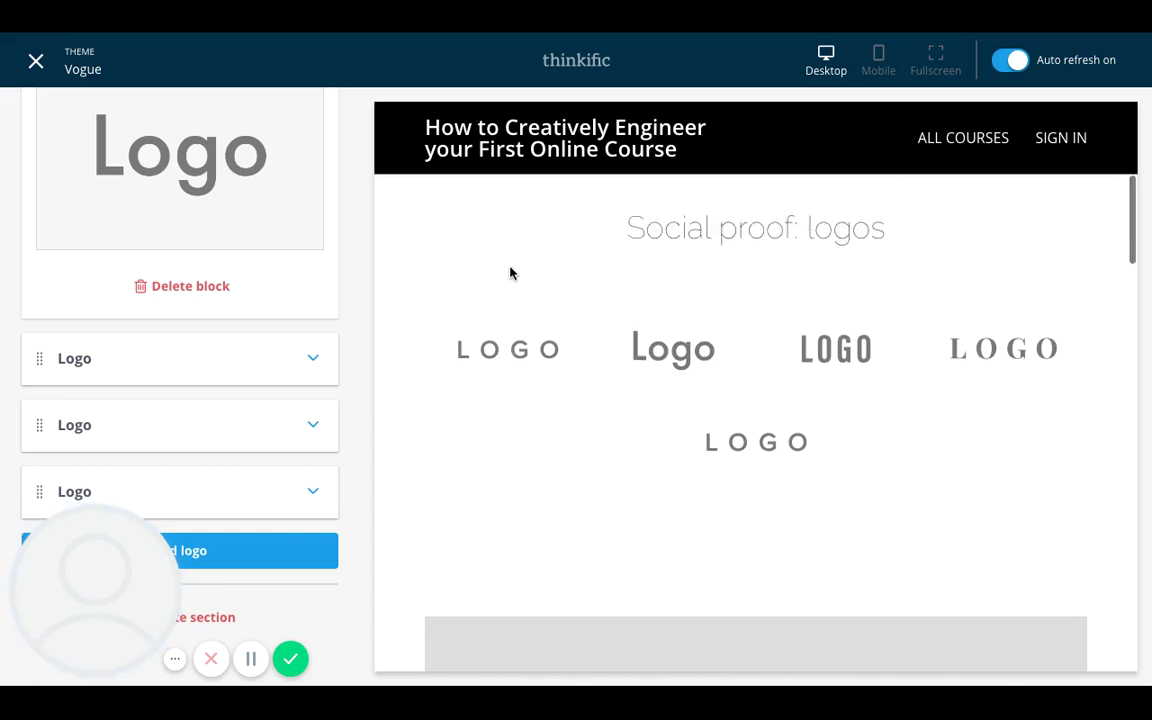
scroll(510, 274, "up", 1)
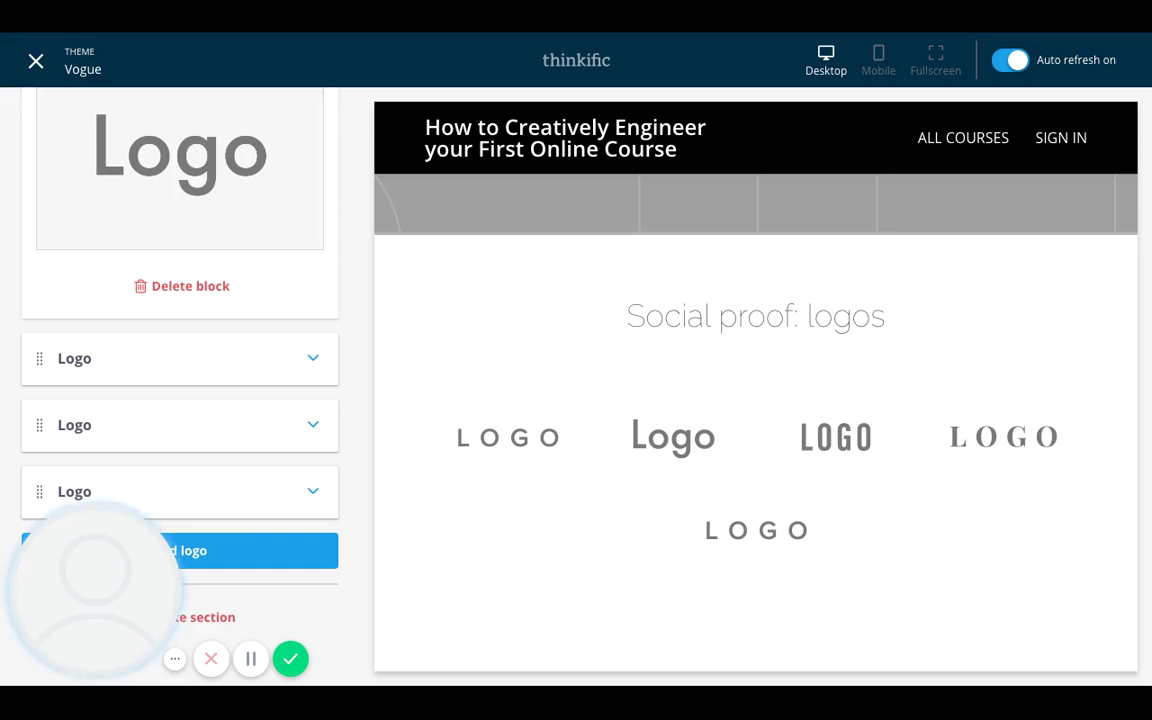
Step: Back out of the logos section to the Home sections list and open 'Image & text (with CTA)'
left_click(208, 412)
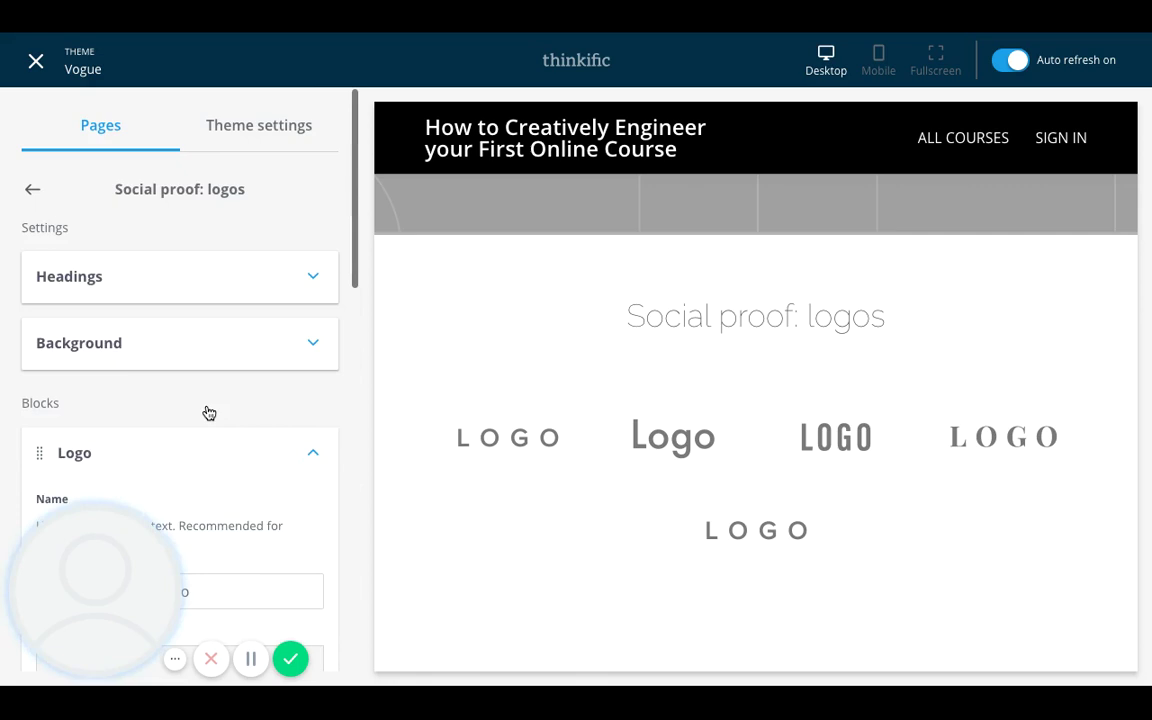
left_click(33, 196)
scroll(228, 347, "down", 1)
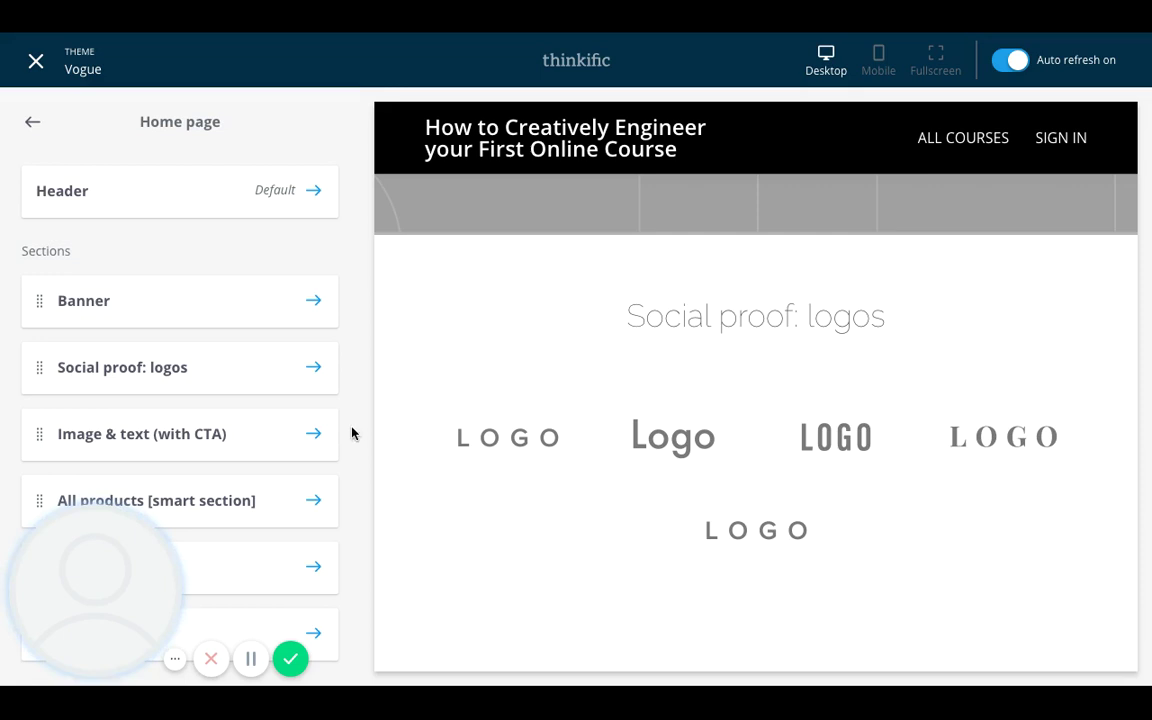
scroll(193, 399, "down", 2)
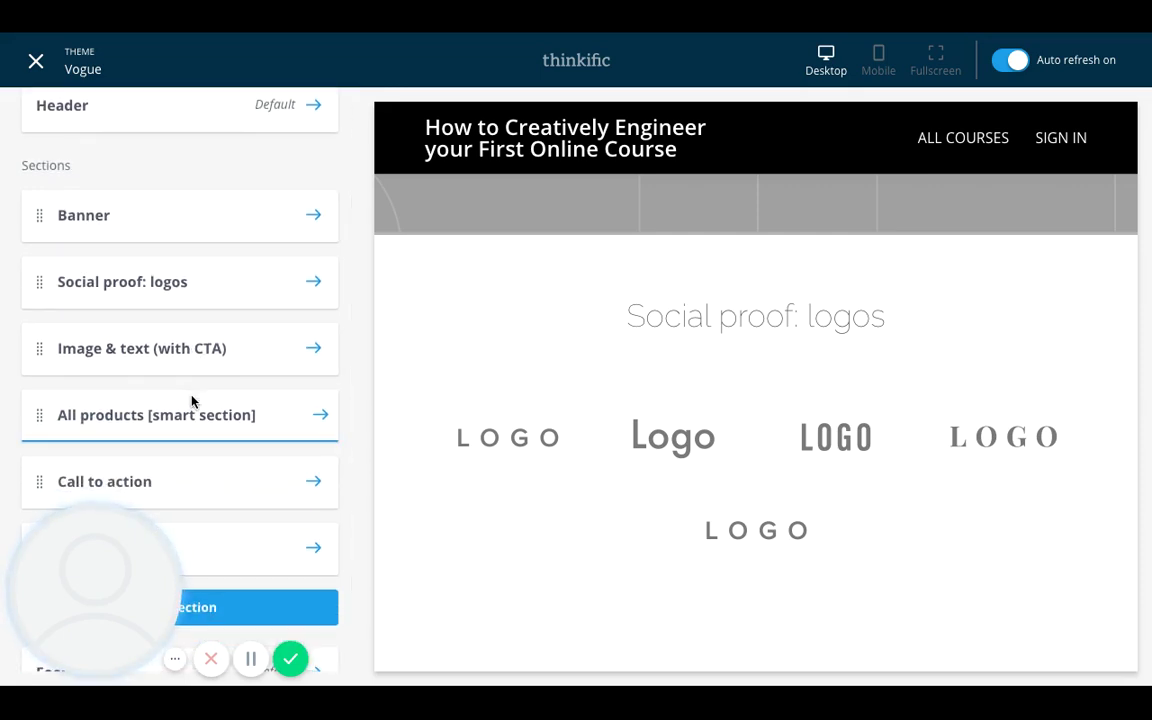
left_click(158, 358)
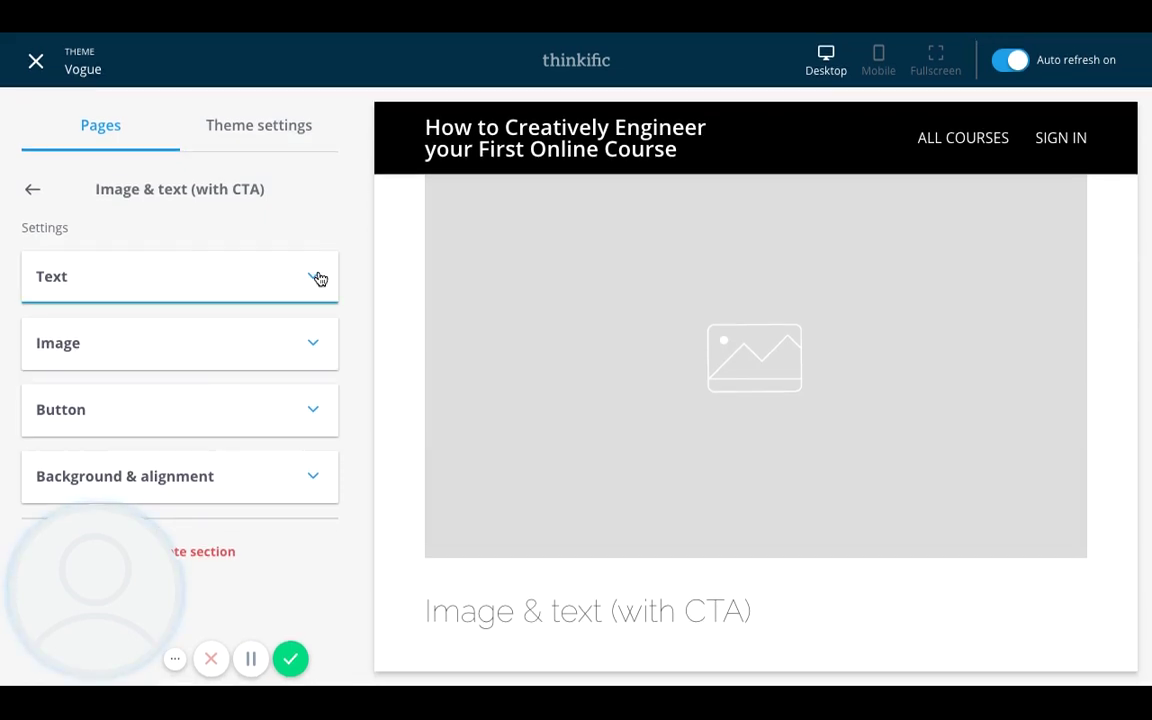
scroll(922, 413, "up", 2)
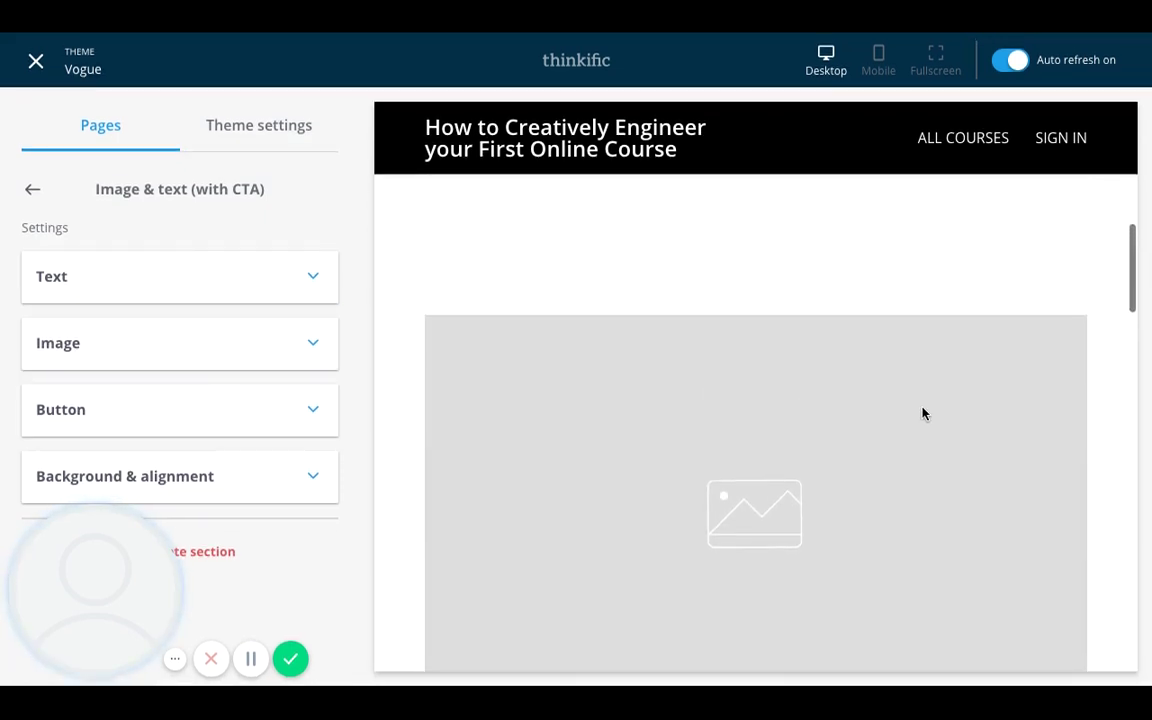
scroll(922, 413, "down", 3)
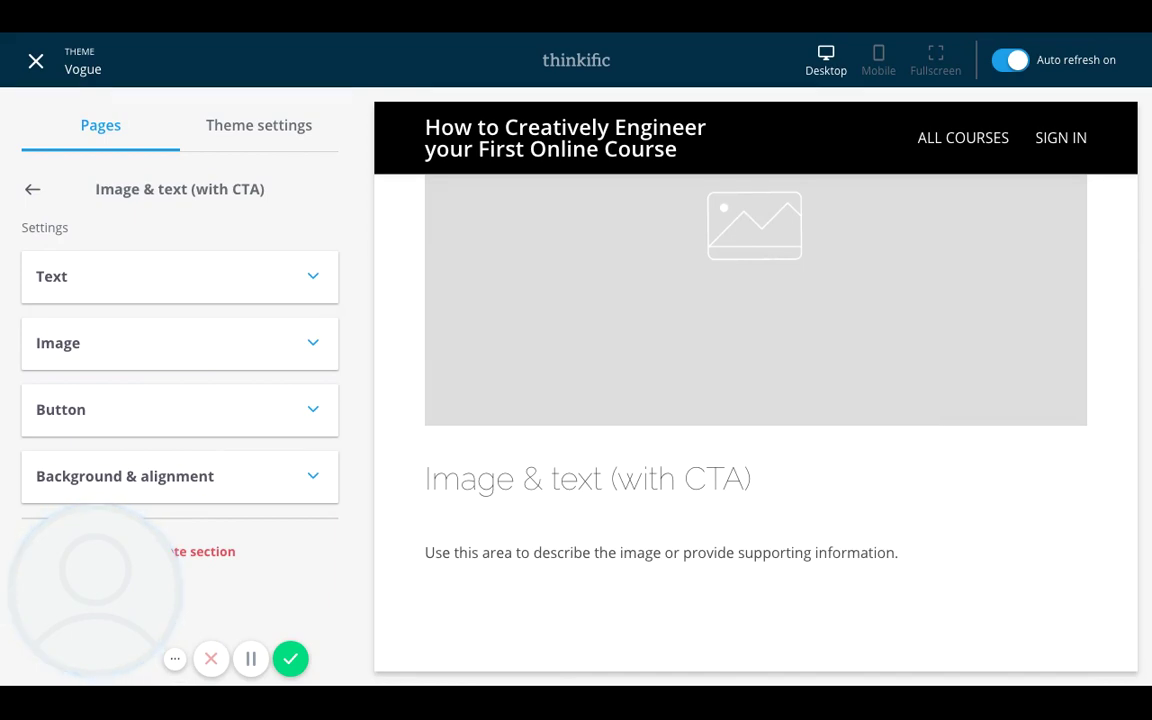
scroll(922, 413, "up", 1)
scroll(756, 420, "down", 3)
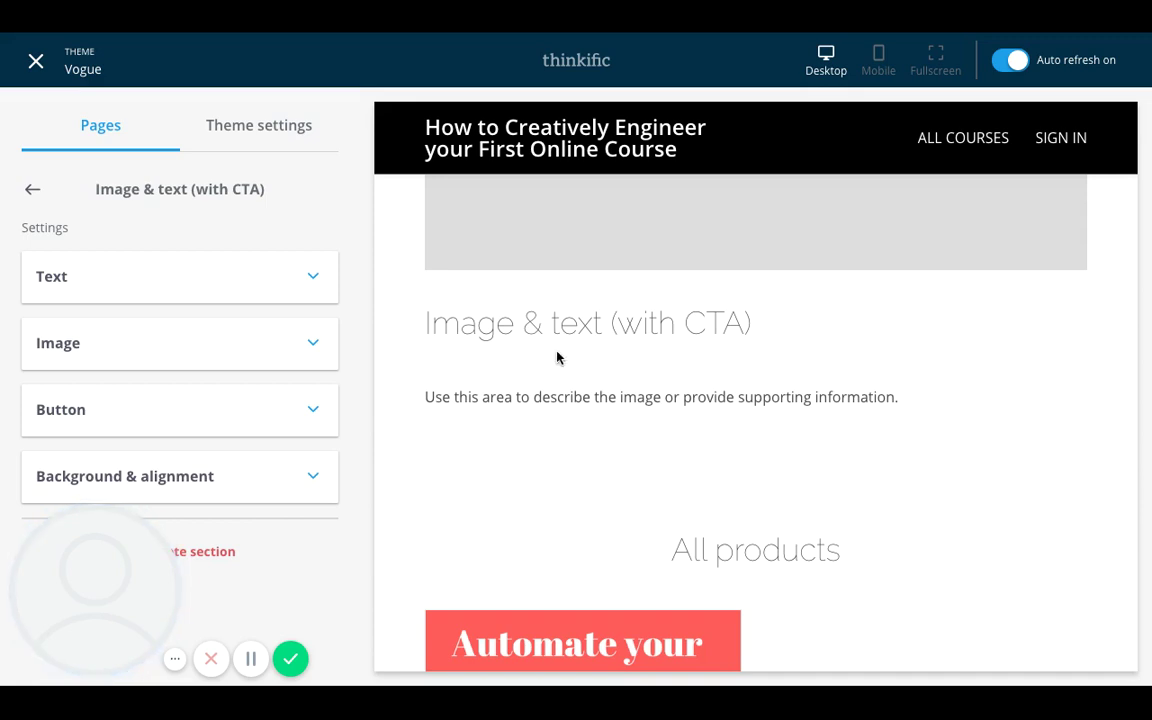
Step: Expand the section's text settings and replace the heading with 'Image Call to Action'
scroll(480, 330, "down", 1)
left_click(313, 290)
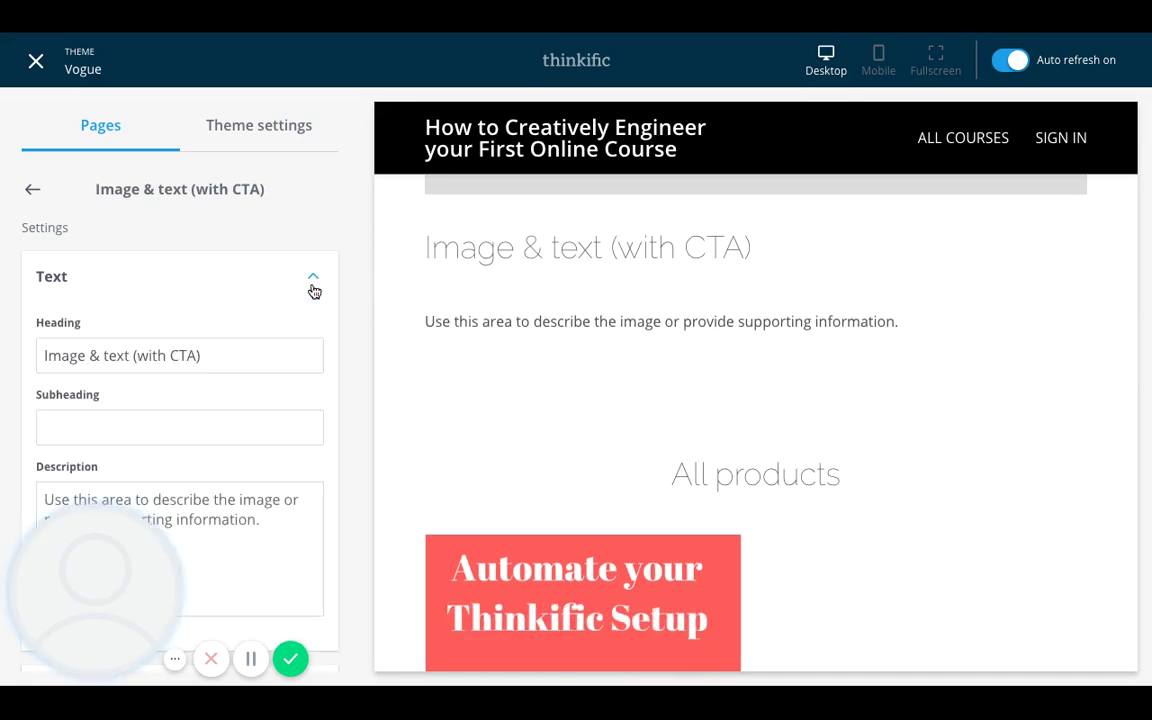
scroll(224, 338, "down", 2)
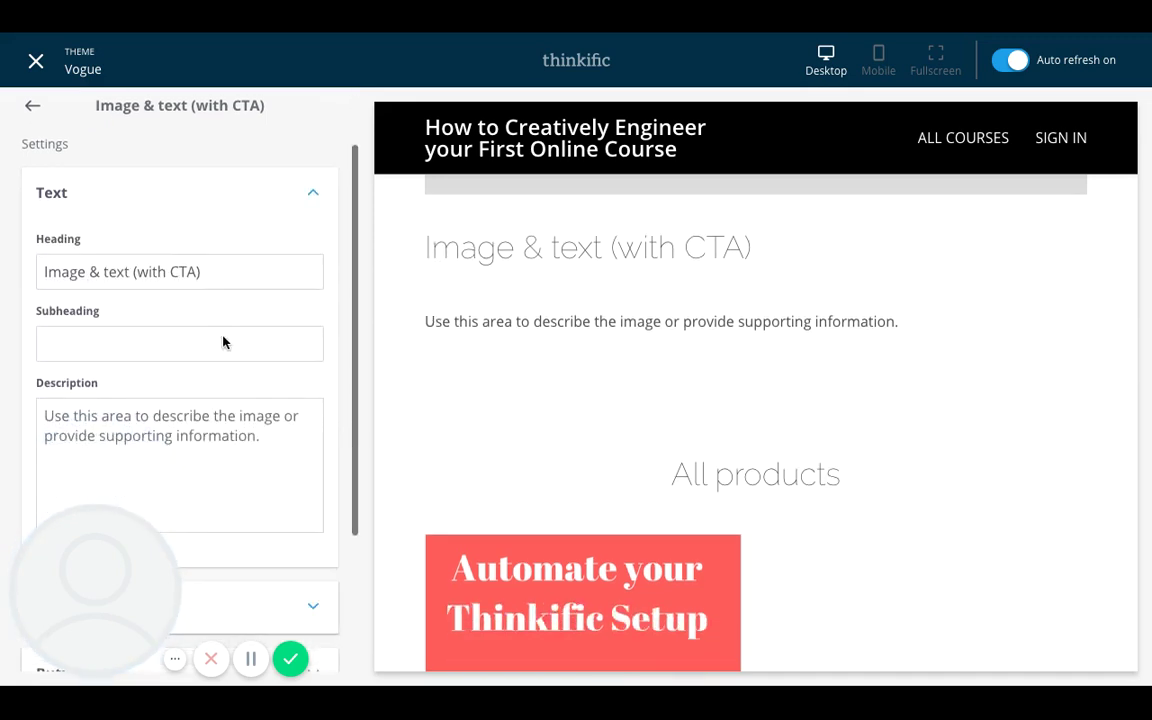
left_click(215, 266)
key("ctrl+a")
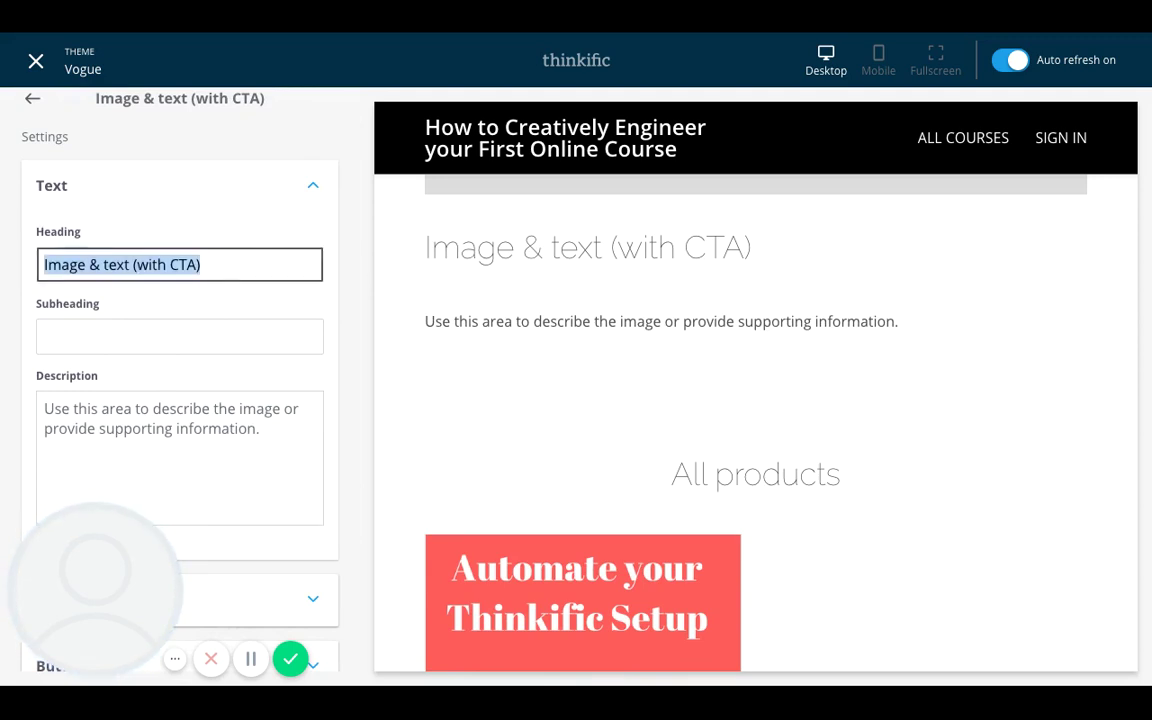
type("Image Call to Action")
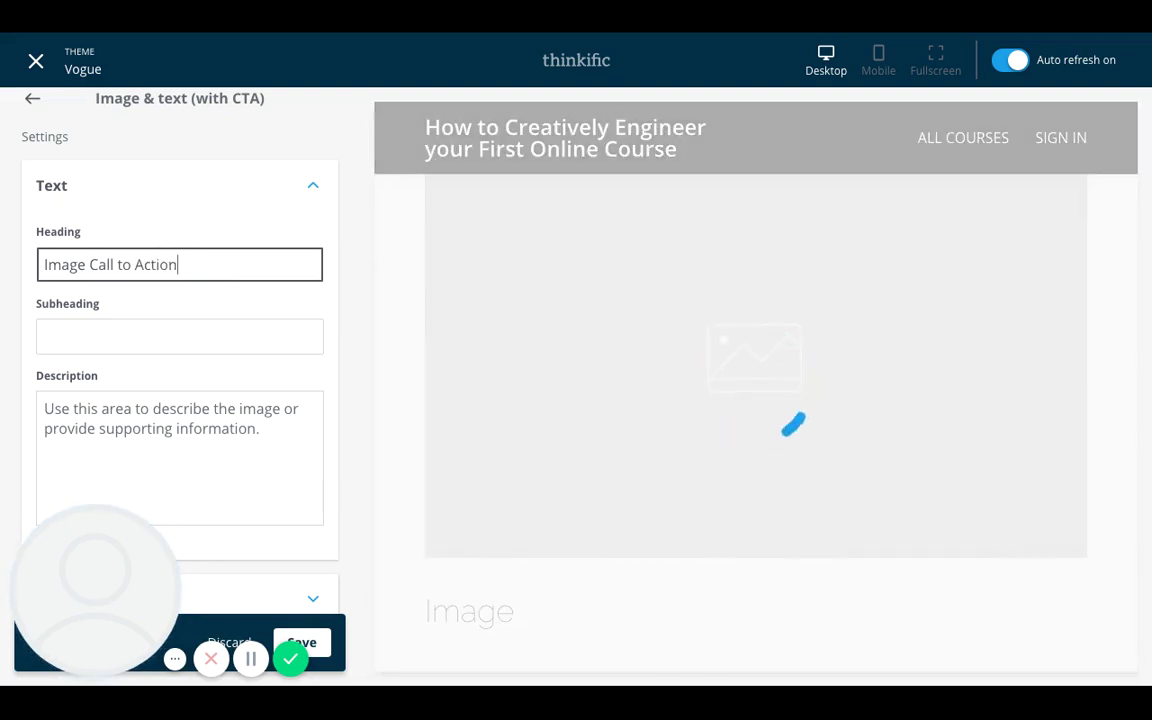
scroll(445, 350, "down", 2)
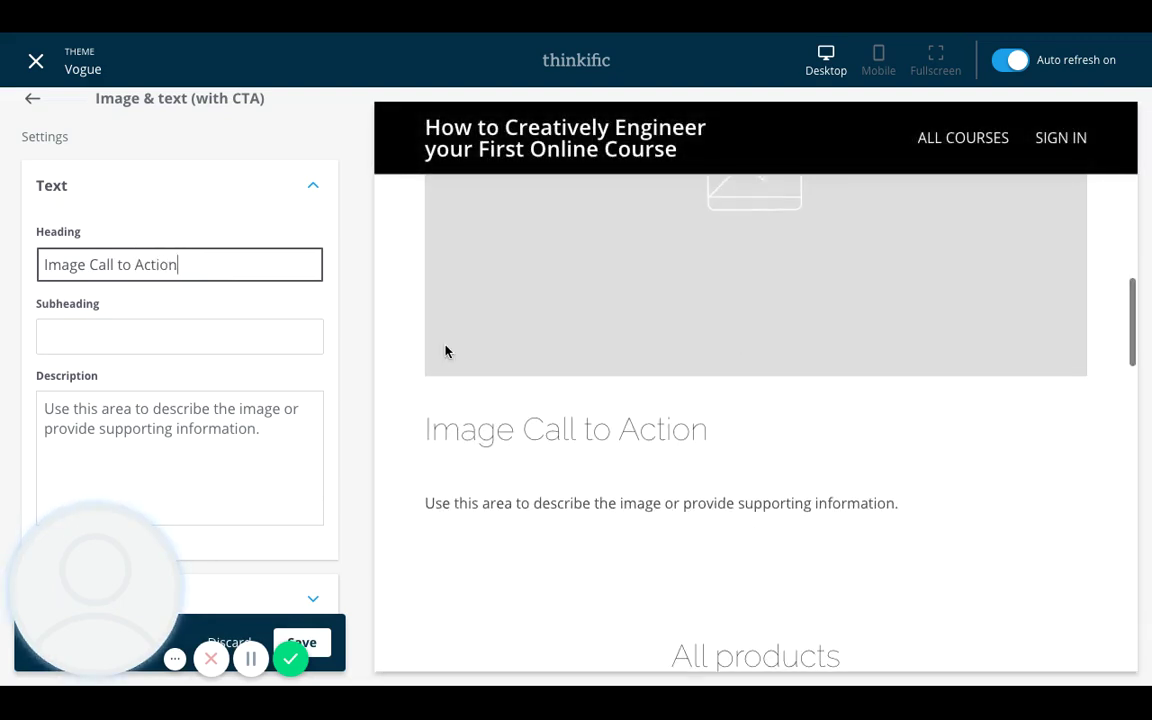
left_click(452, 425)
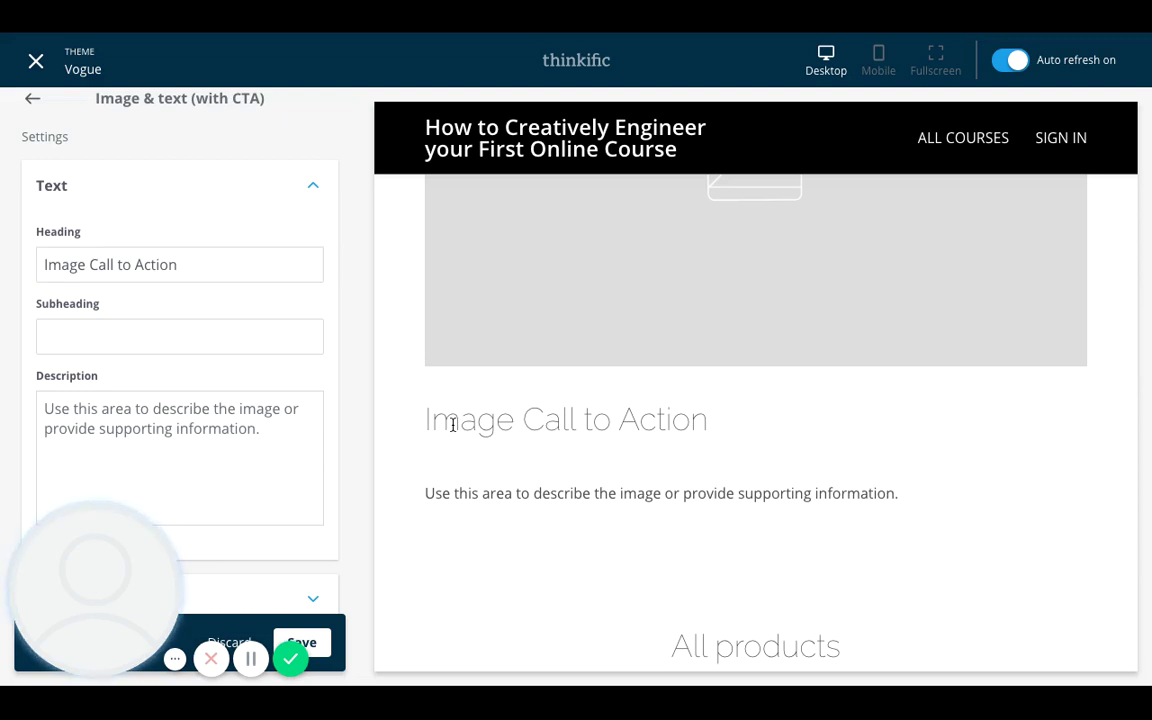
key("shift+Right")
key("shift+Right")
key("shift+Right")
key("shift+Right")
key("shift+Right")
key("shift+Right")
key("shift+Right")
key("shift+Right")
key("shift+Right")
key("shift+Right")
key("shift+Right")
key("shift+Right")
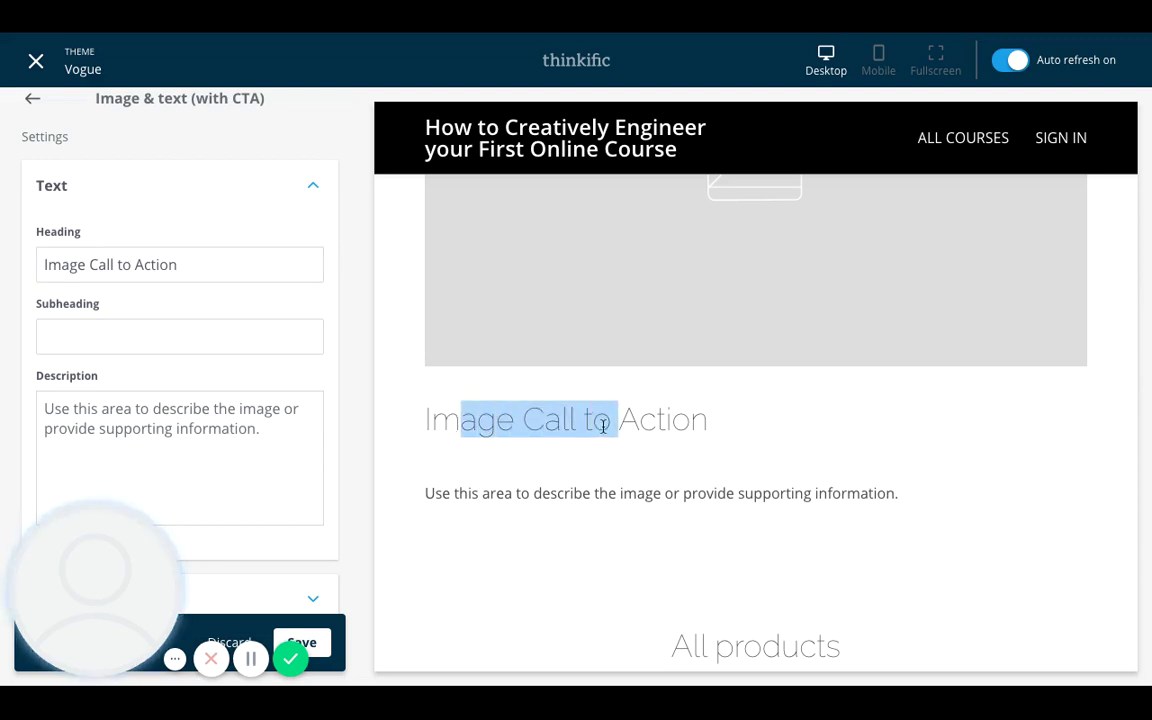
Step: Enter the subheading 'This is another call to action.'
left_click(193, 328)
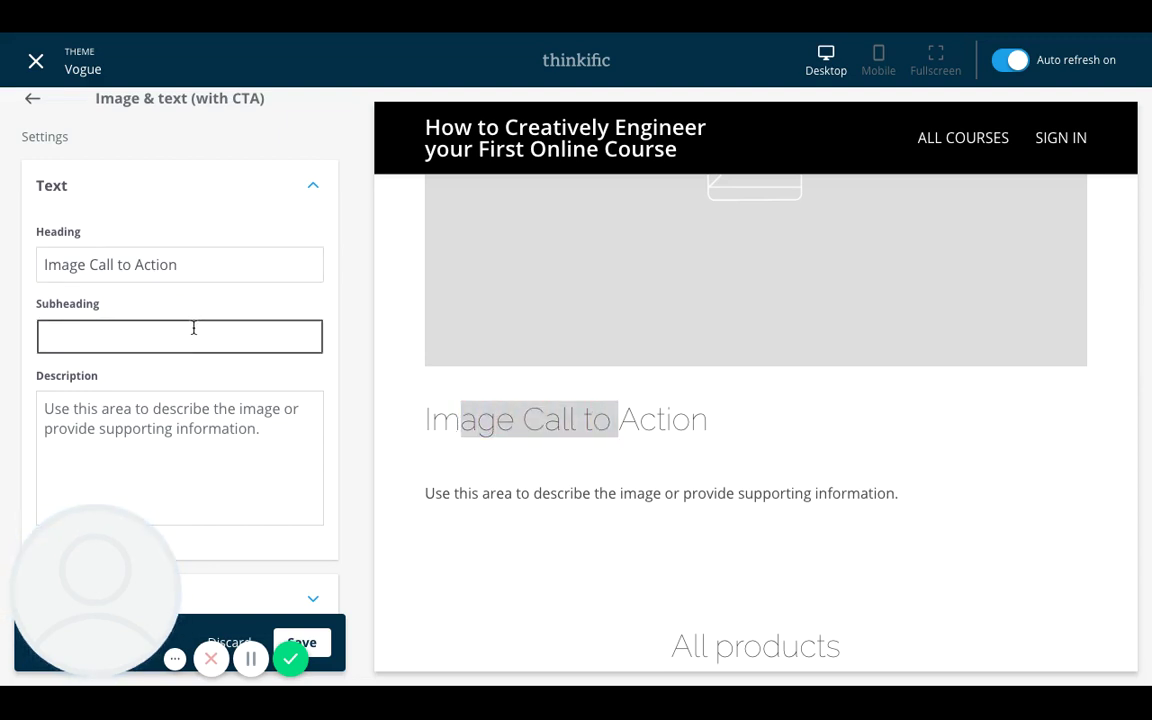
type("This is another ")
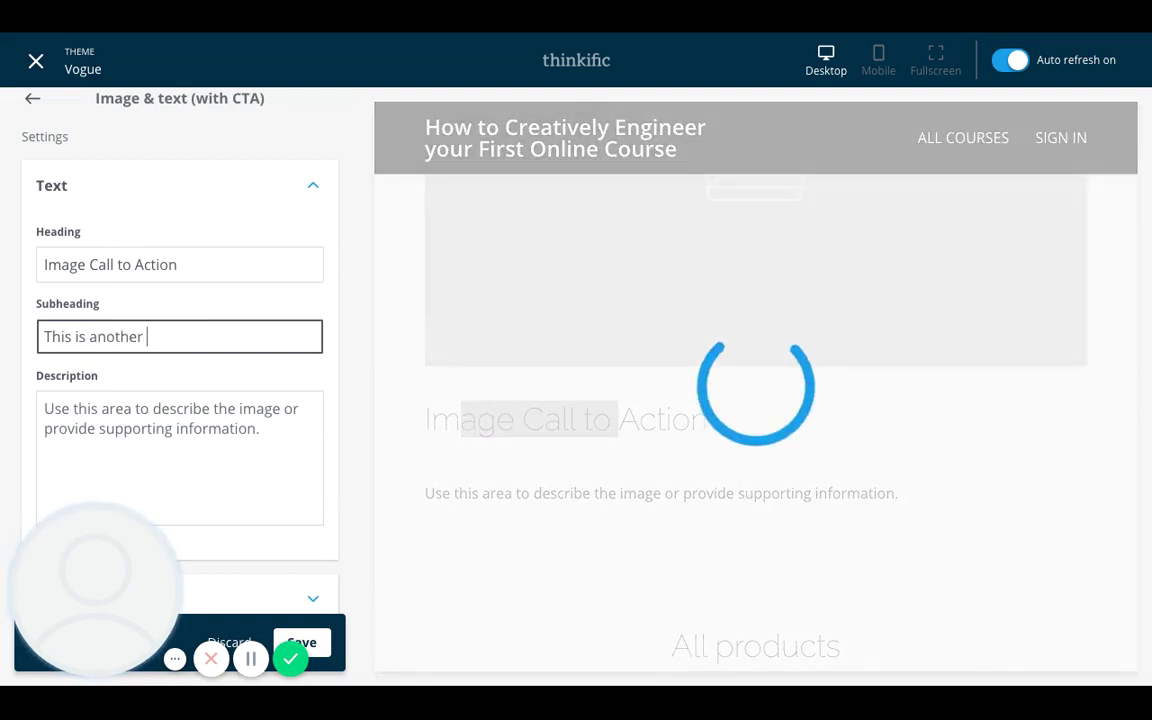
type("call t")
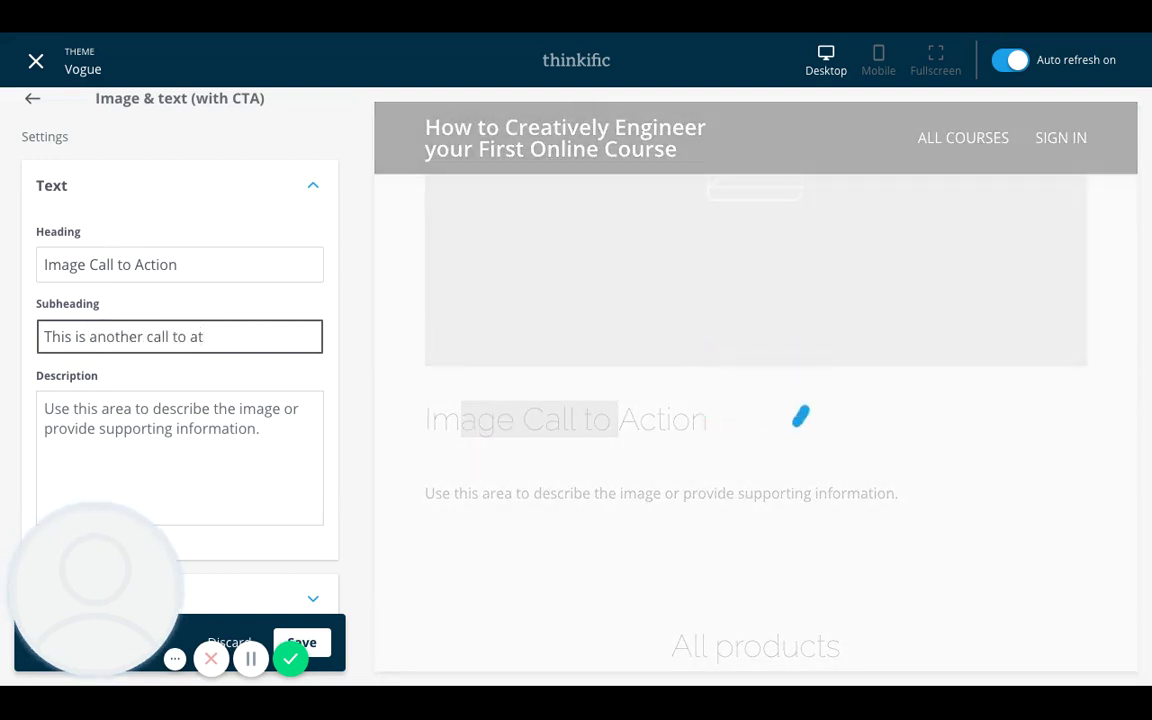
type("o action.")
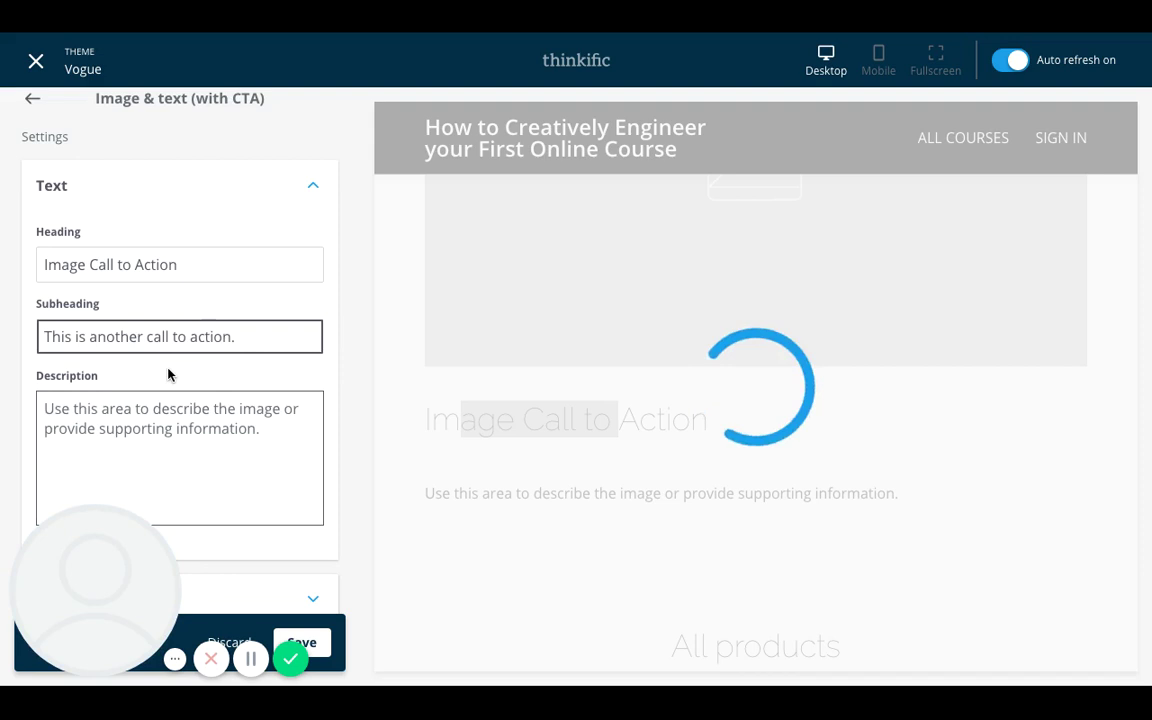
scroll(181, 412, "down", 1)
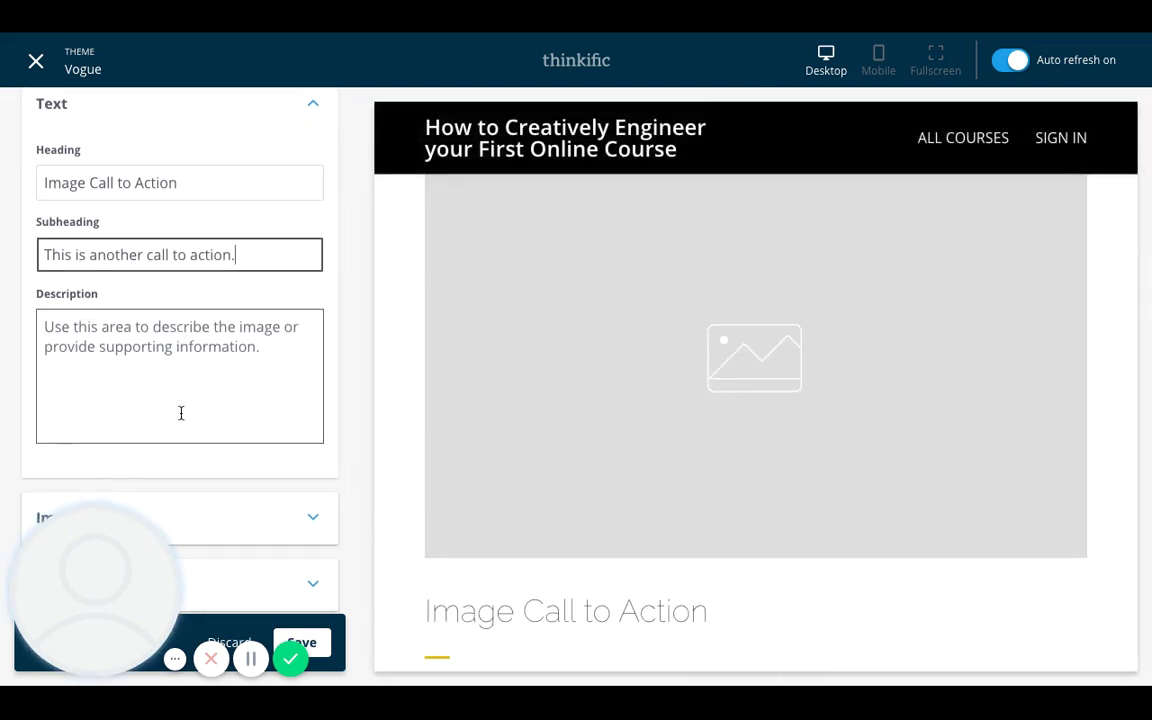
scroll(180, 400, "down", 2)
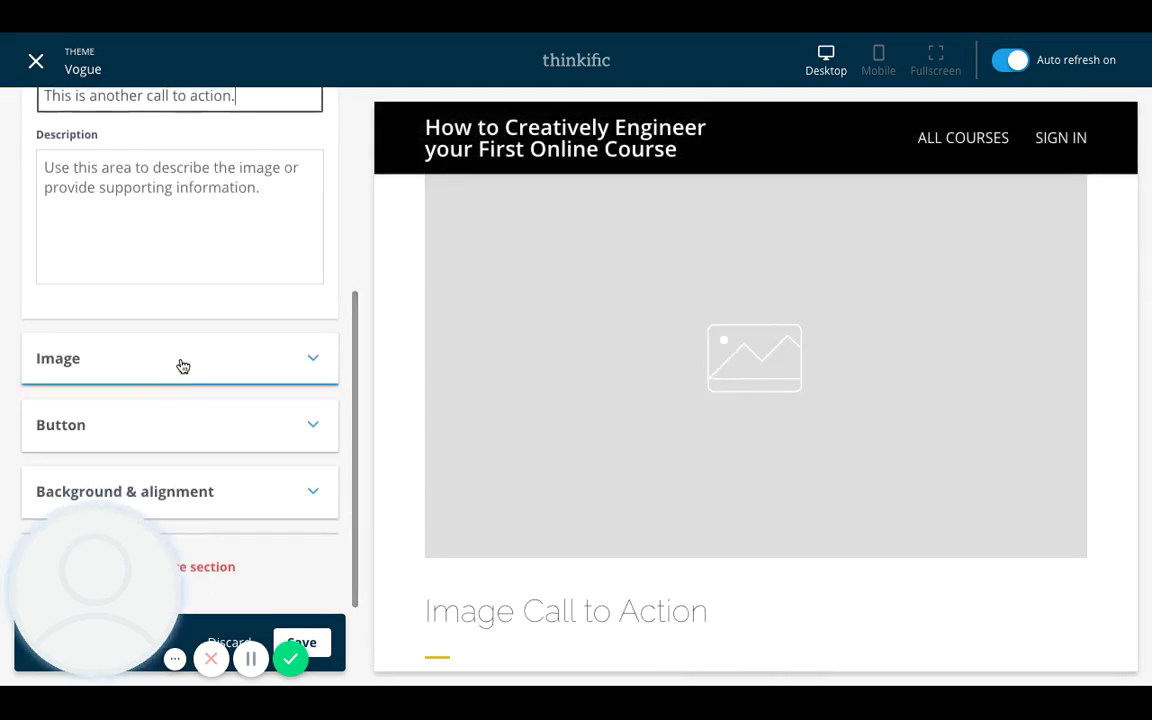
Step: Set the call-to-action button's link to a Checkout page
left_click(185, 357)
scroll(183, 355, "down", 4)
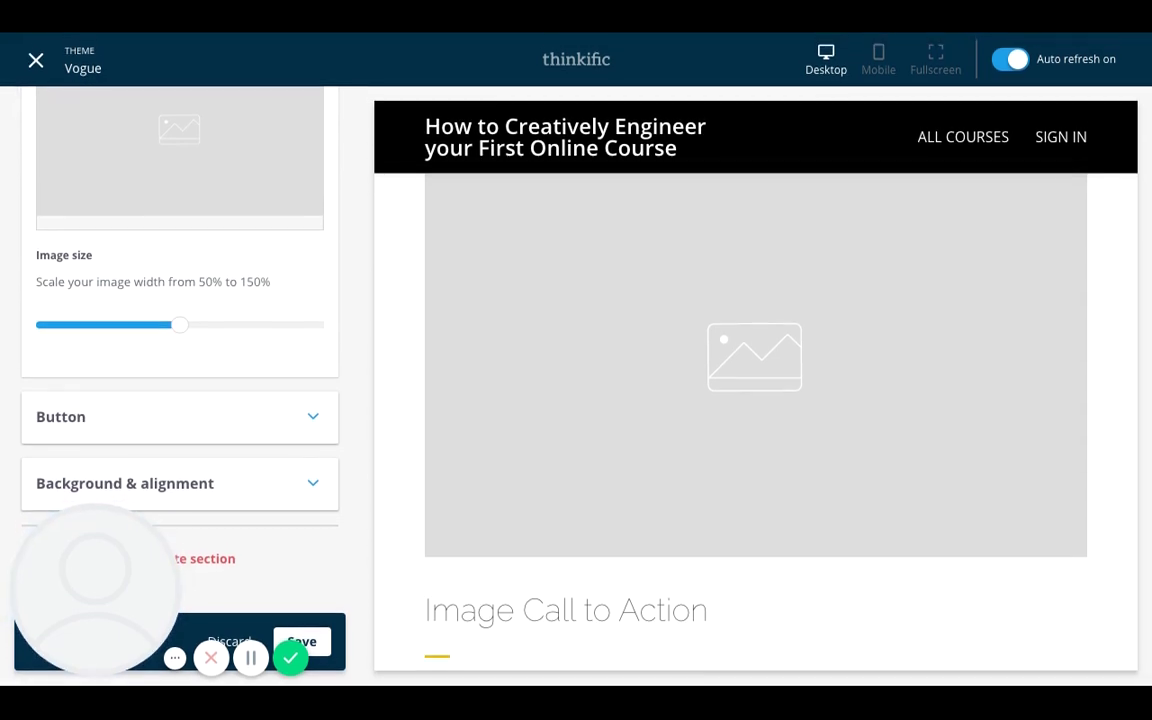
left_click(157, 418)
scroll(154, 442, "down", 3)
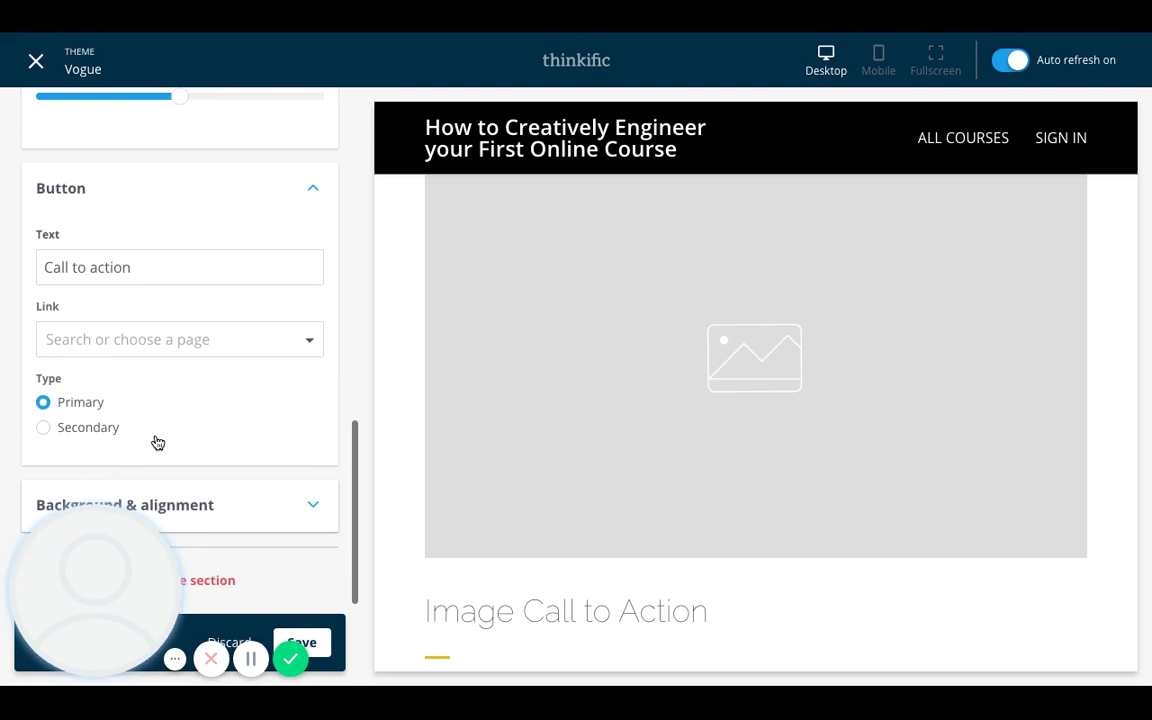
left_click(131, 335)
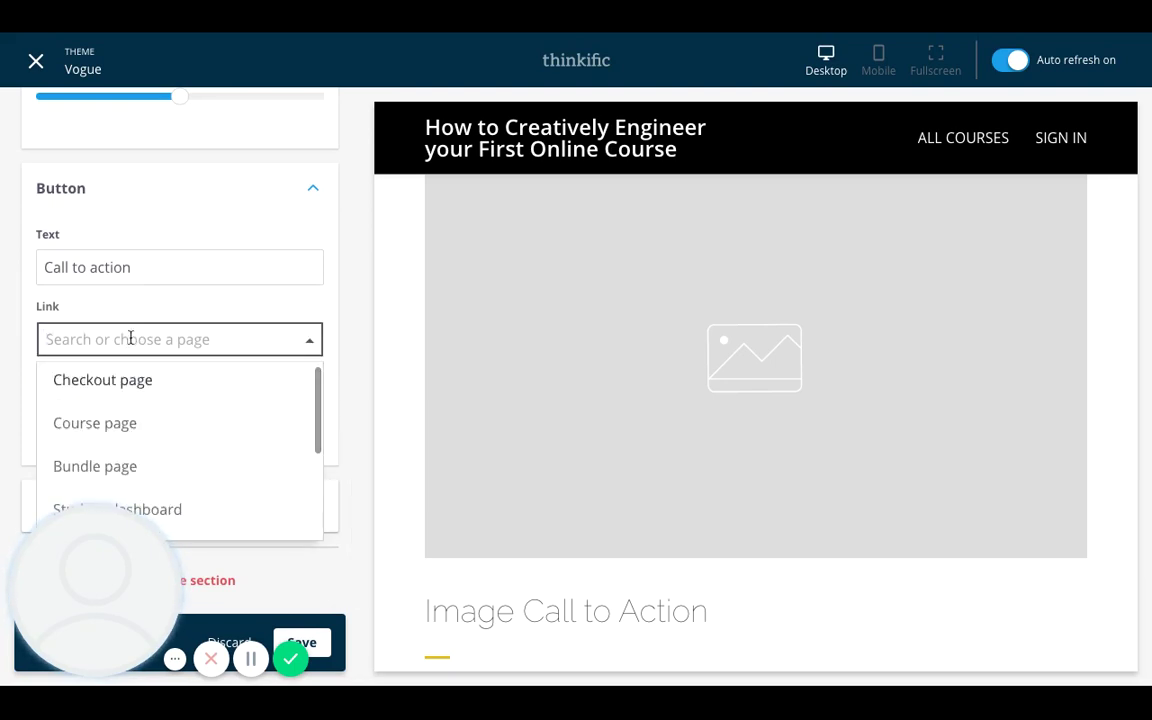
left_click(122, 380)
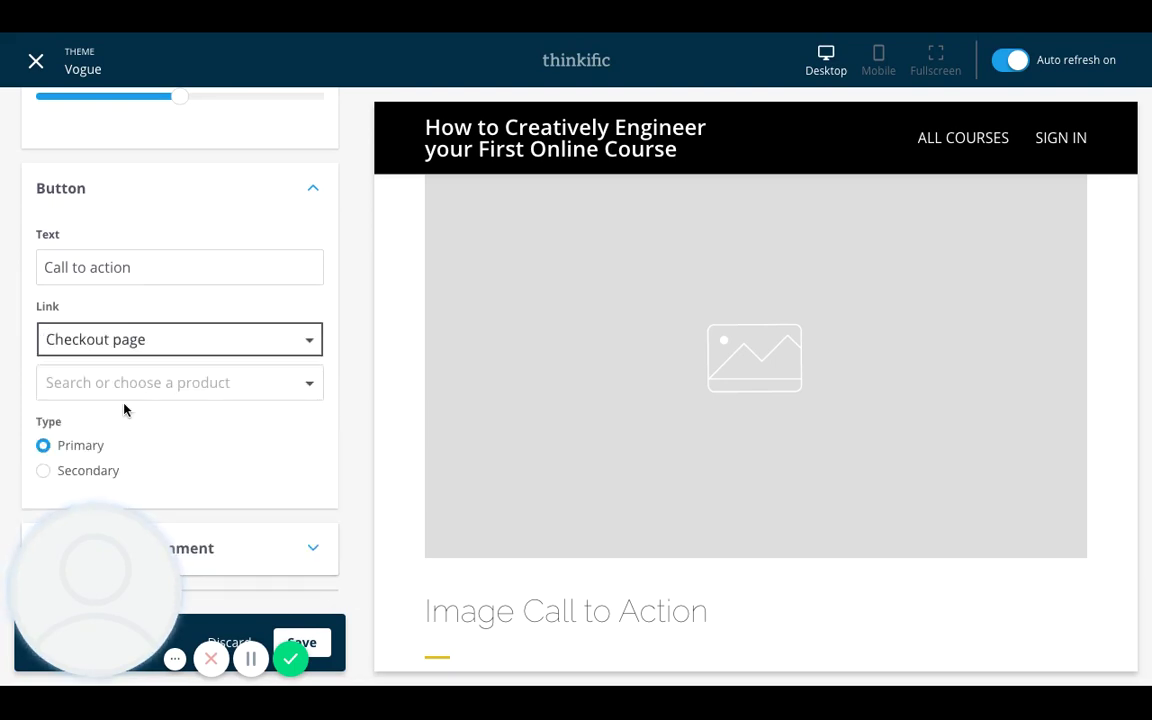
Step: Choose the Online Course Building Mentorship product with its Free price for checkout
left_click(120, 392)
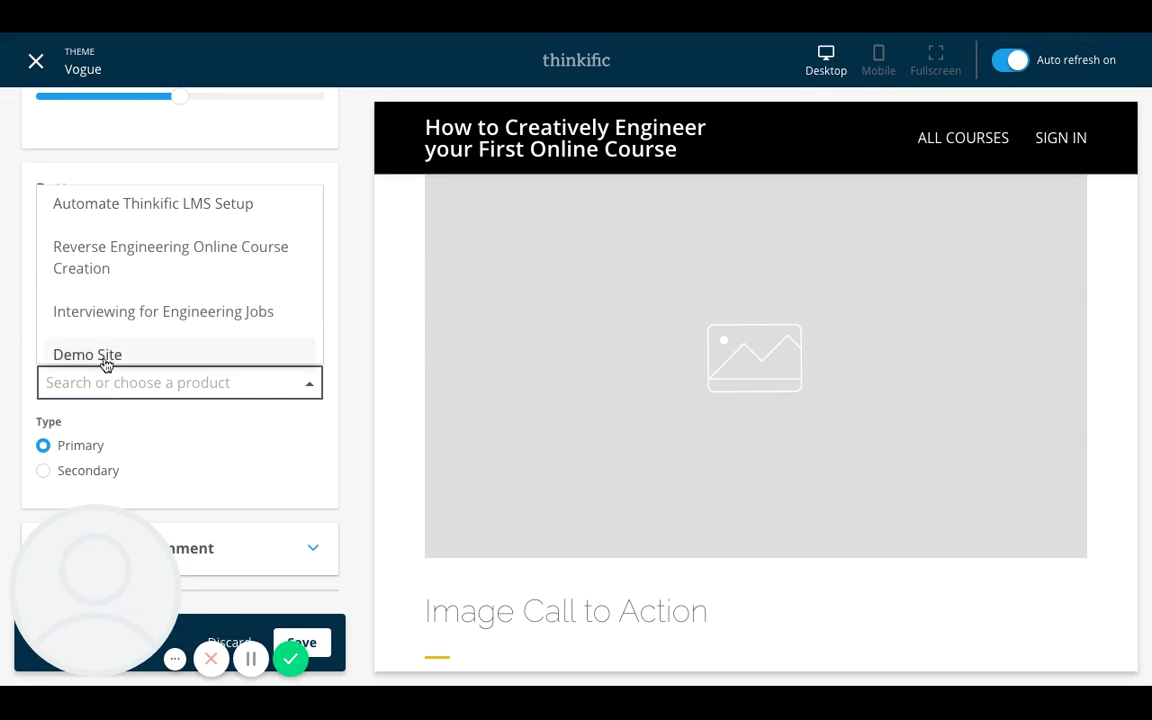
scroll(108, 301, "down", 2)
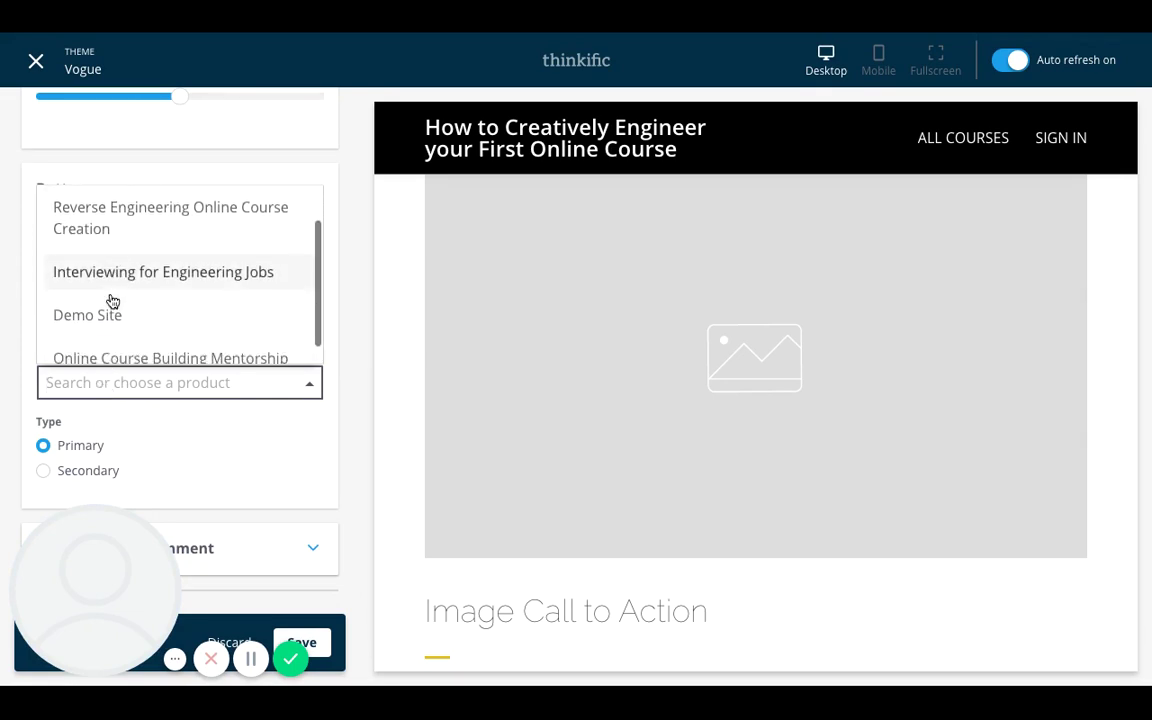
left_click(123, 337)
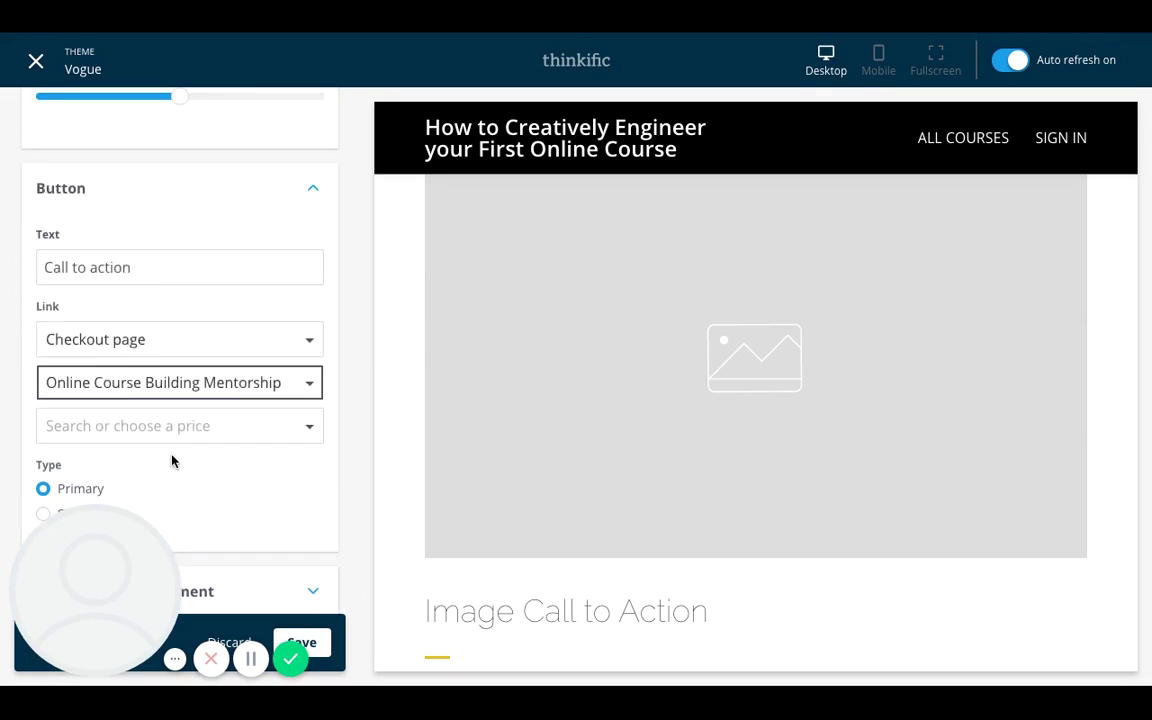
left_click(172, 428)
scroll(172, 432, "down", 2)
left_click(170, 412)
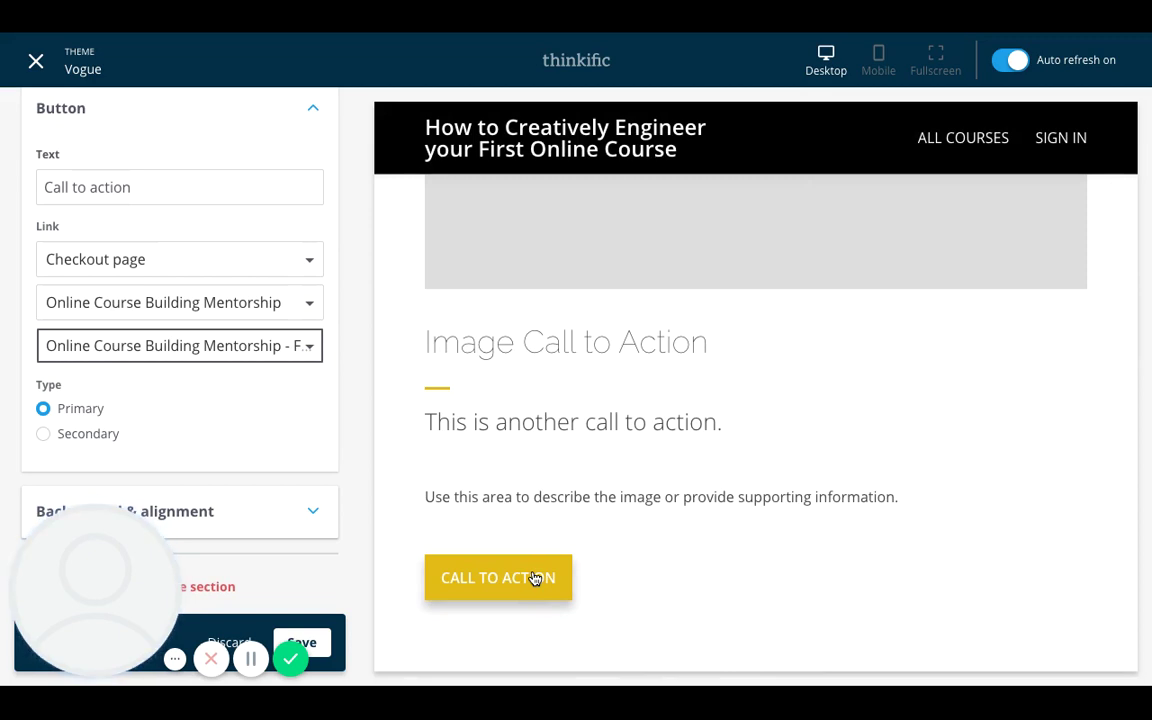
Step: Replace the Button Text with 'Sign up Now' so the preview shows SIGN UP NOW
left_click(149, 195)
key("ctrl+a")
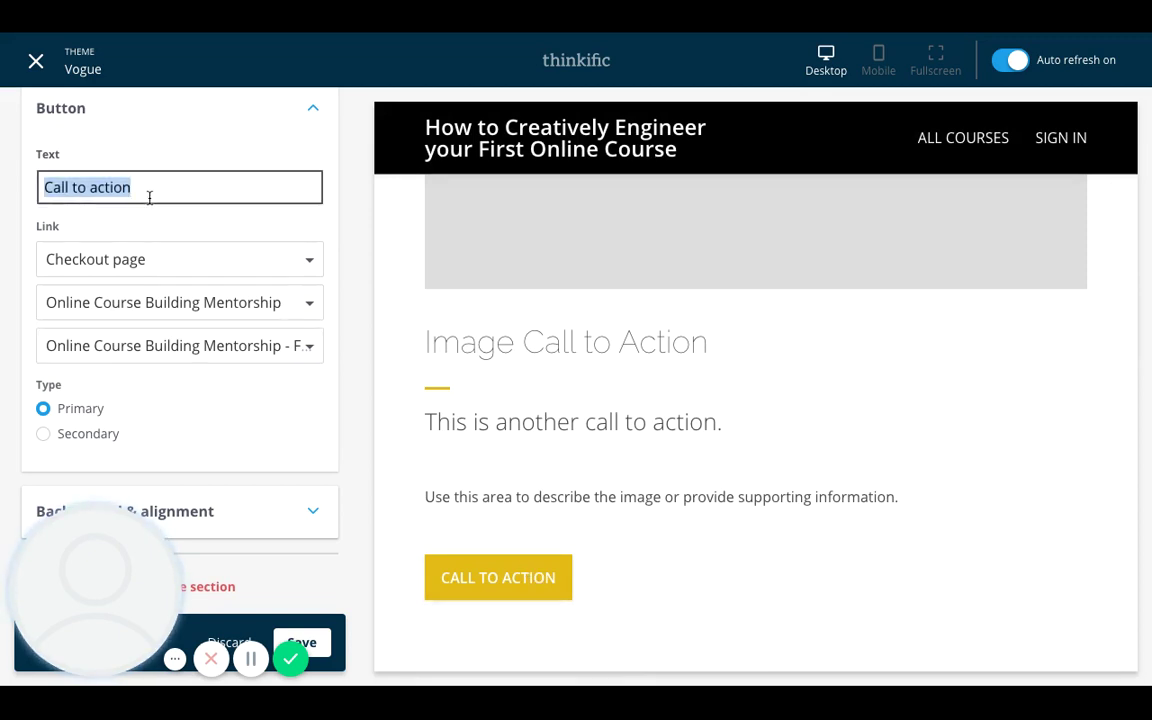
type("Sign up")
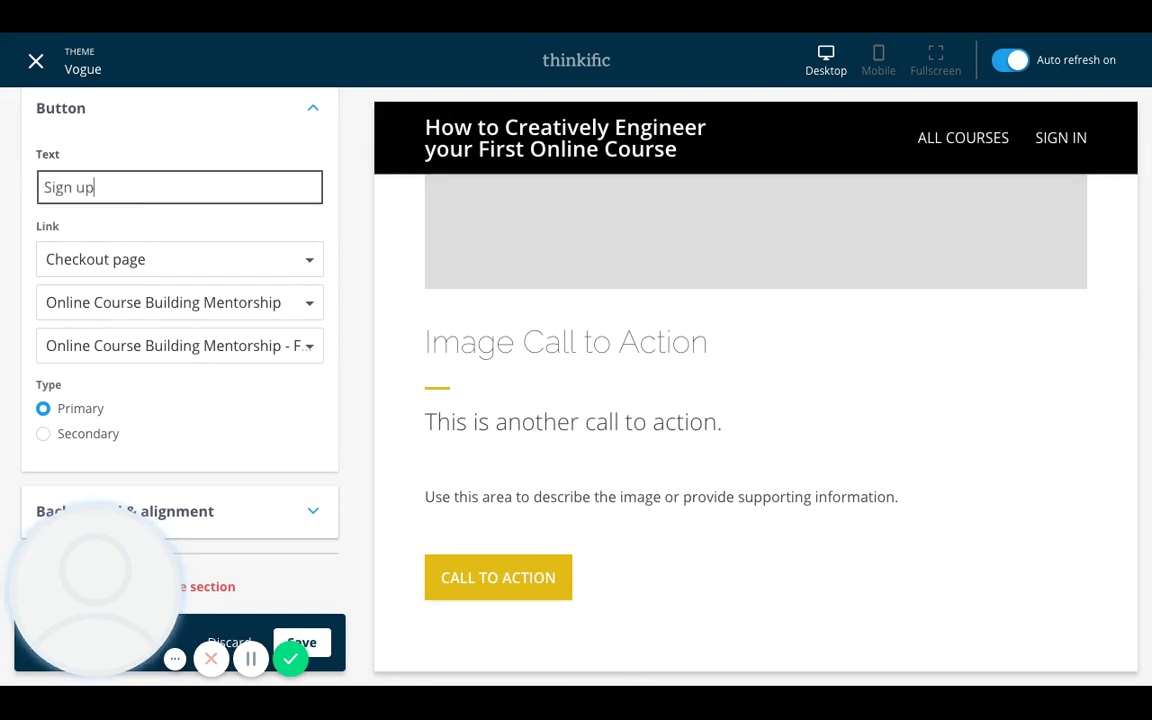
type(" Now")
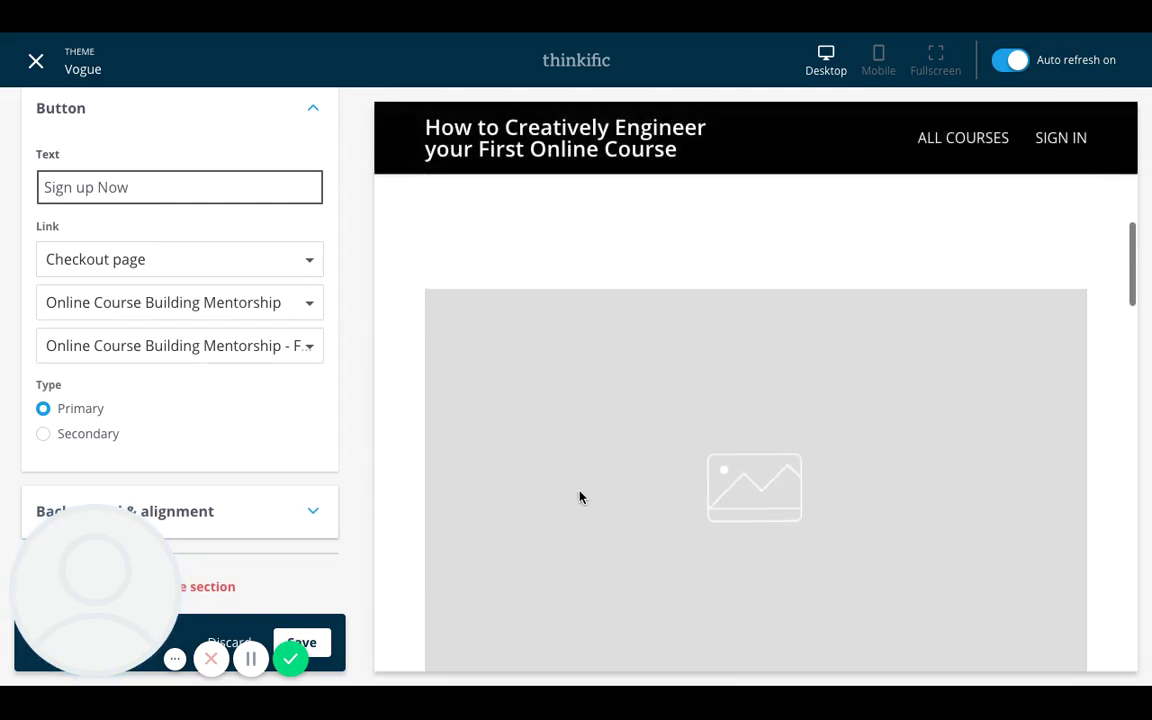
scroll(579, 497, "down", 2)
scroll(579, 497, "down", 3)
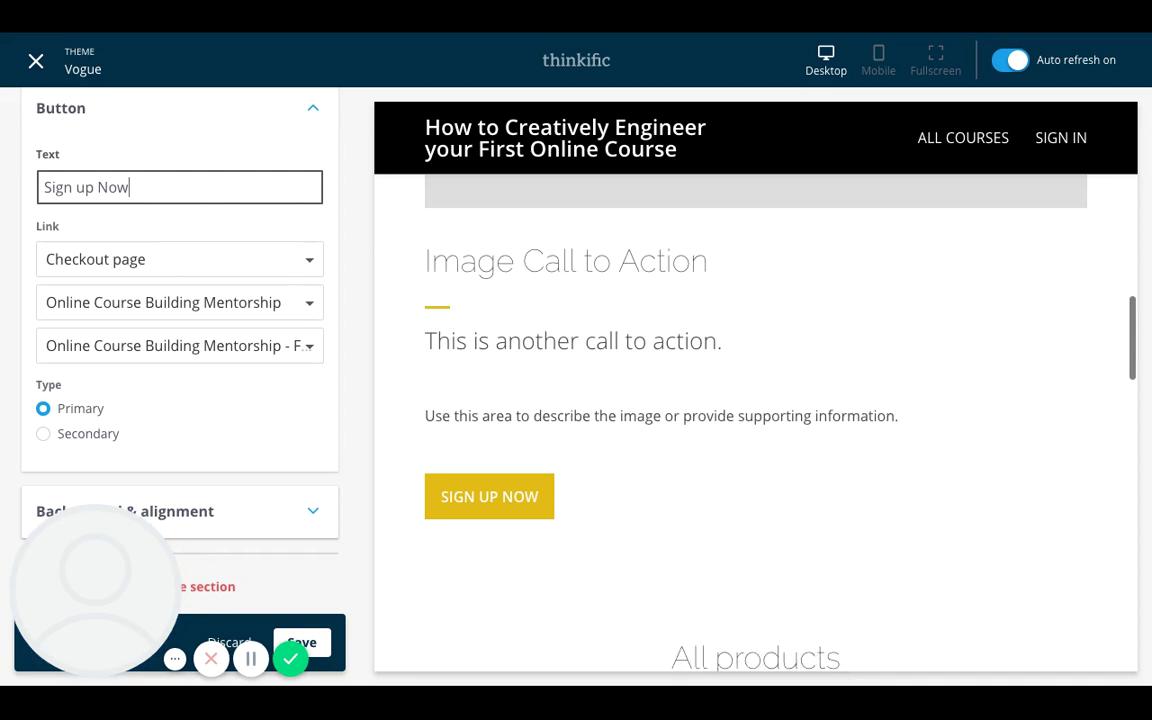
scroll(535, 478, "down", 1)
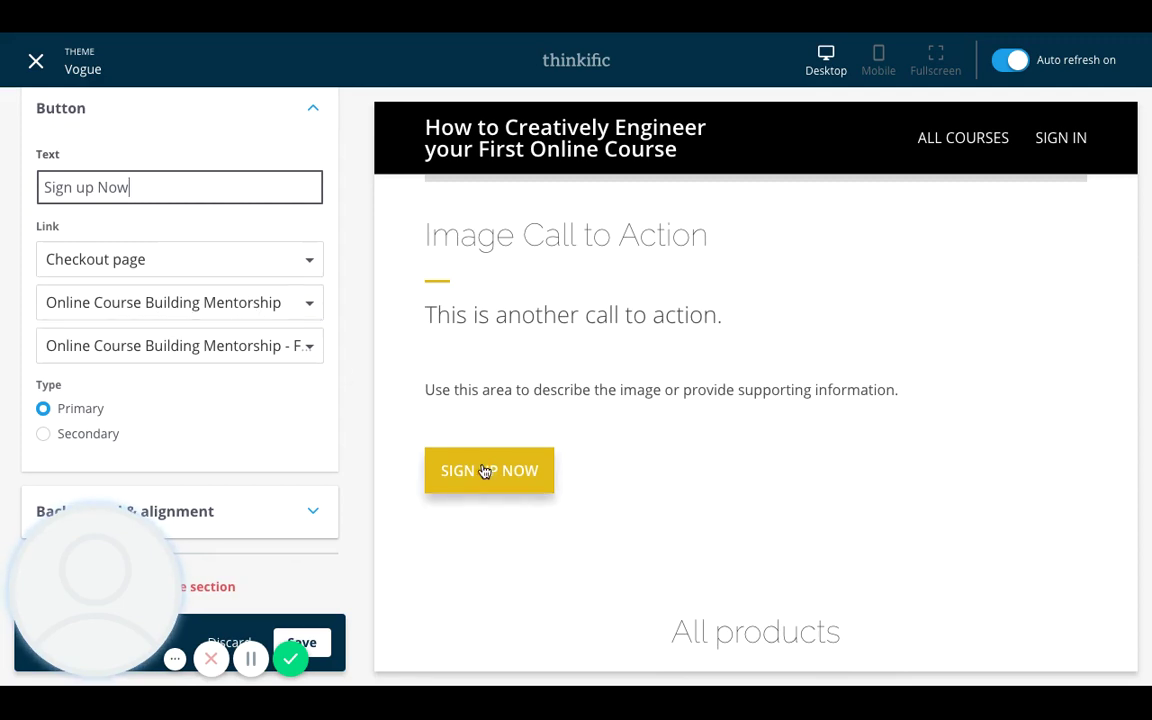
Step: Switch the checkout product to Automate Thinkific LMS Setup at the $500.00 price
left_click(210, 302)
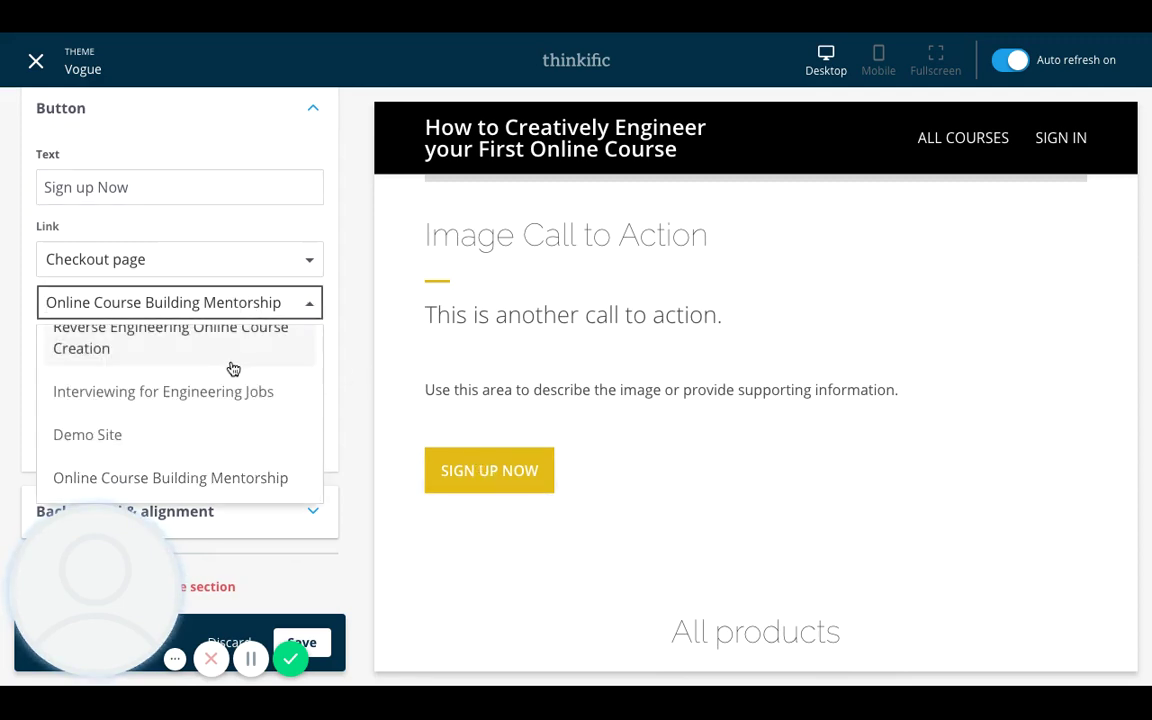
scroll(233, 369, "up", 2)
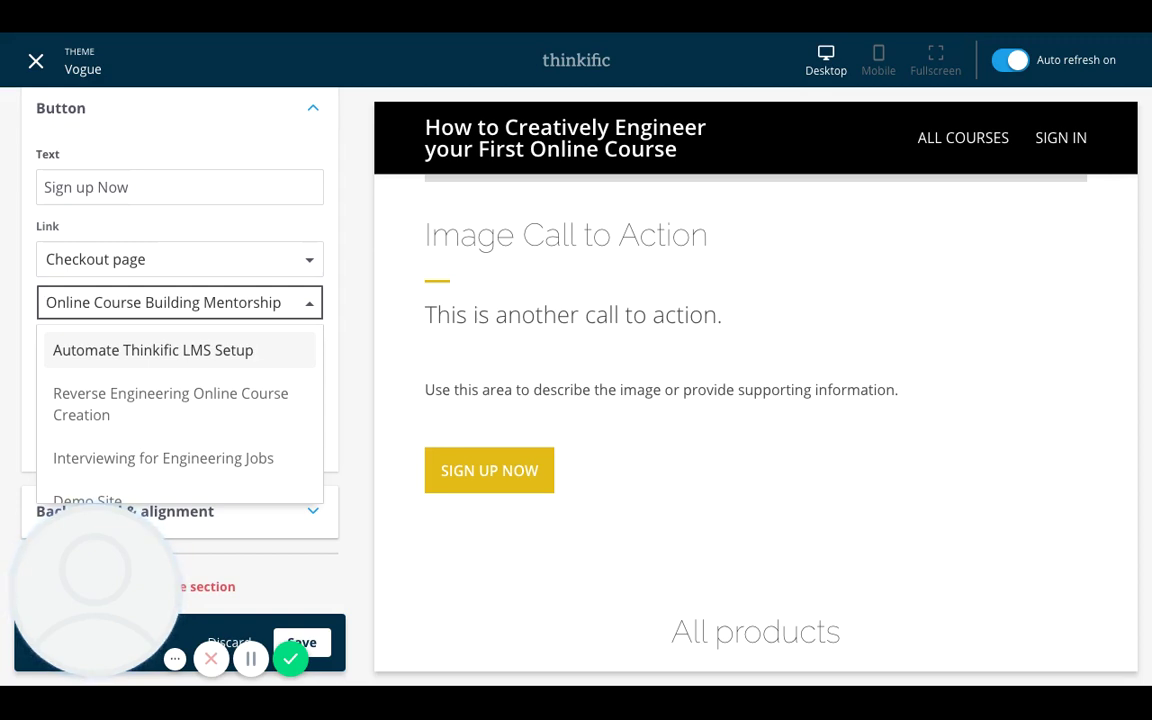
key("Return")
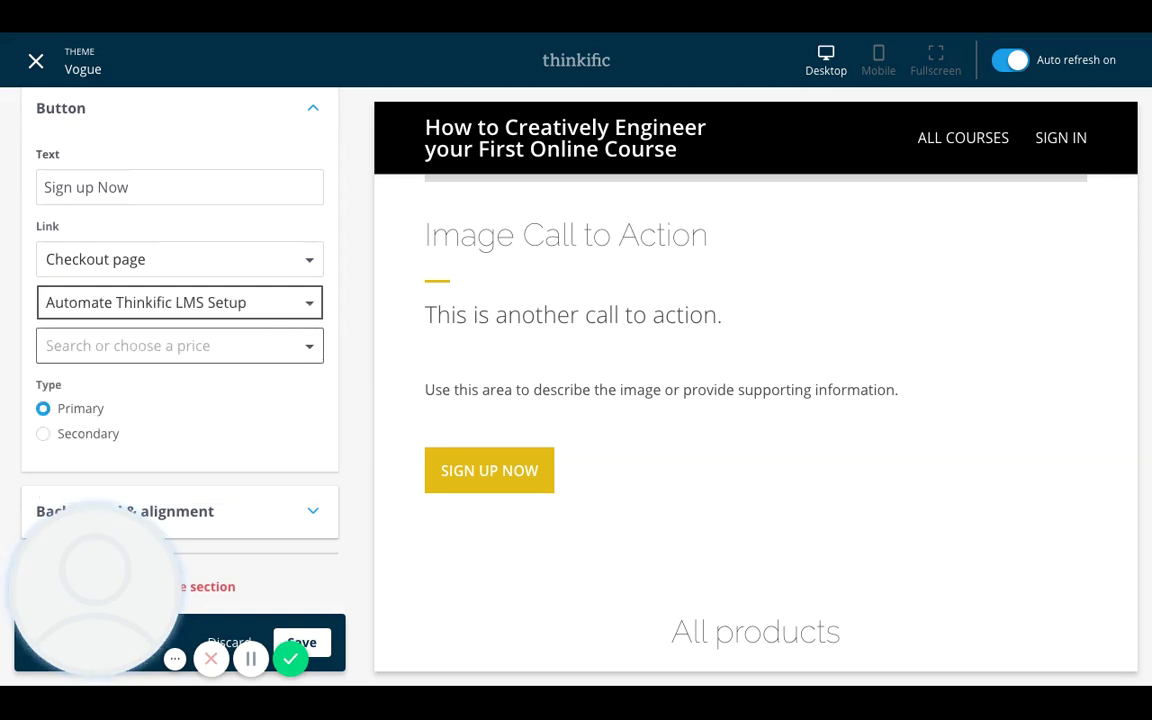
key("Tab")
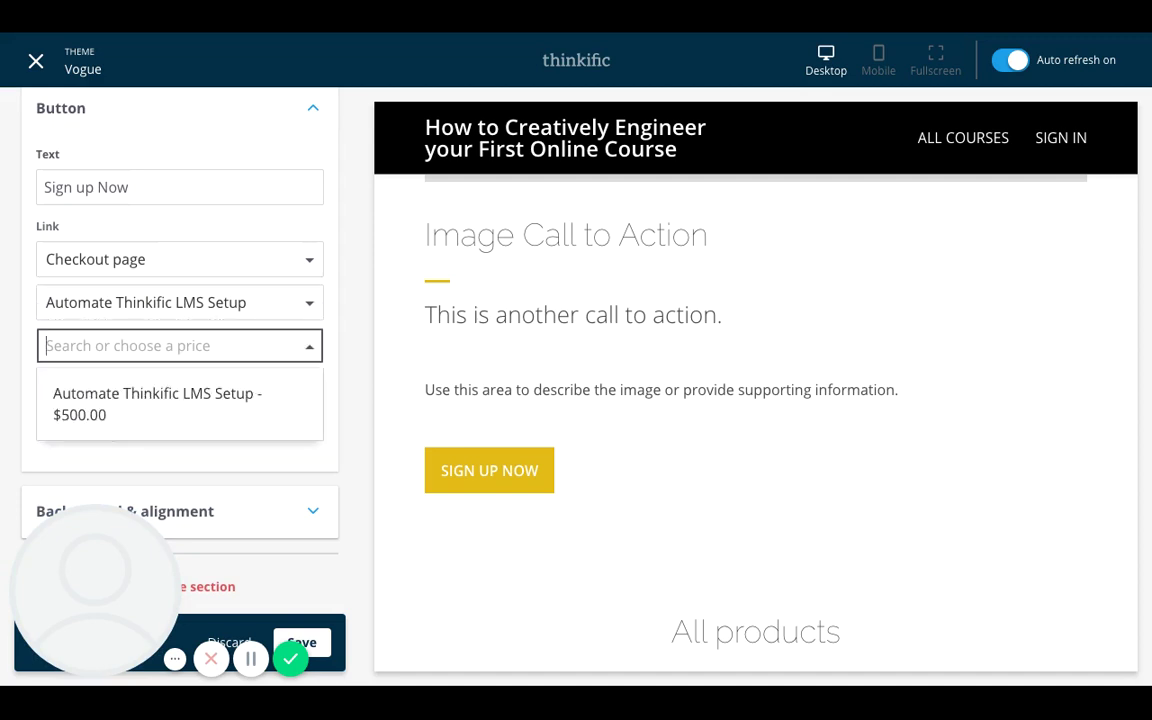
left_click(139, 408)
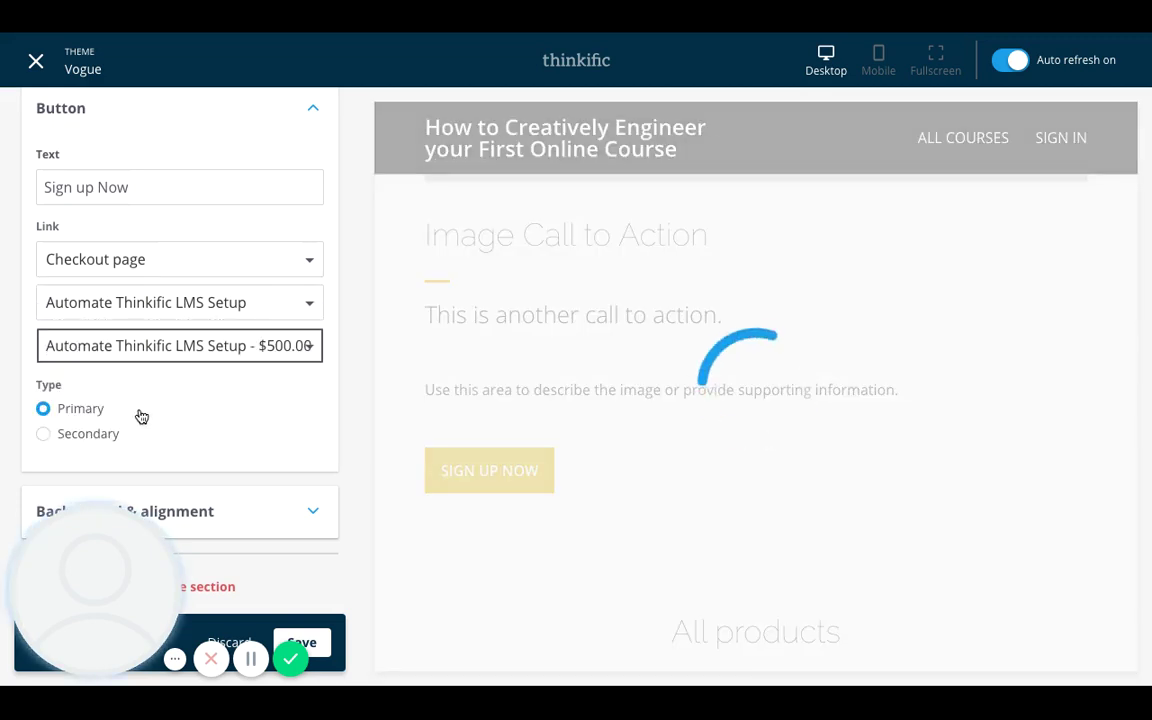
scroll(480, 535, "down", 4)
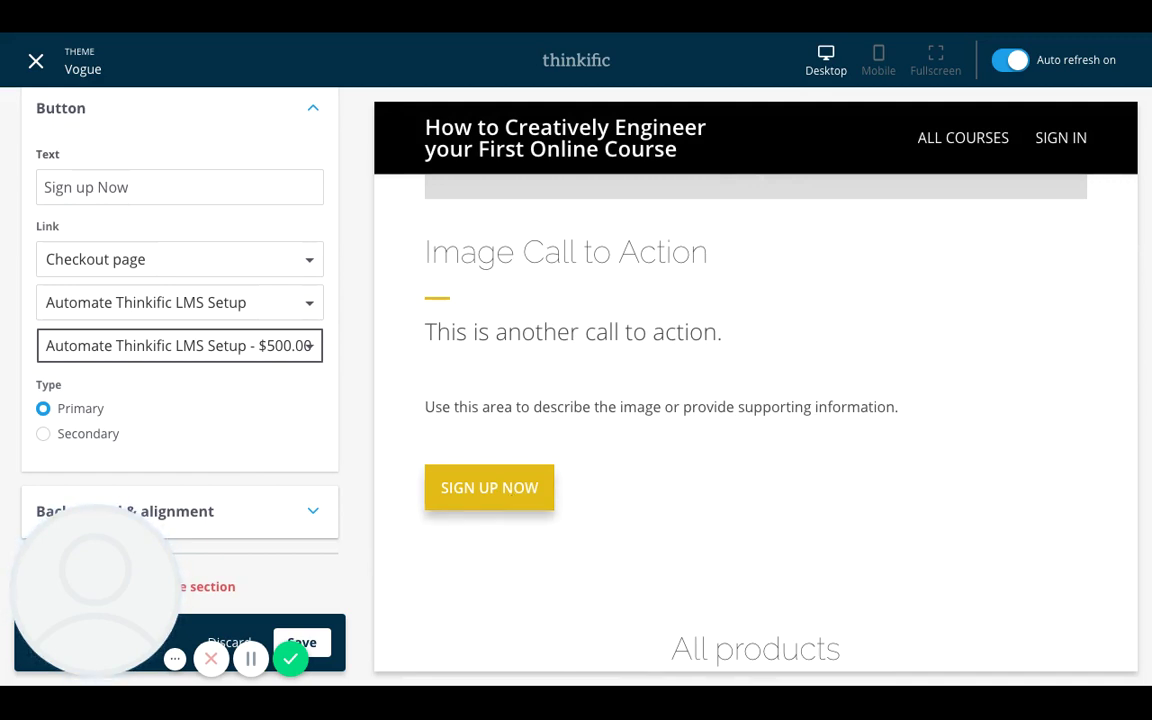
scroll(535, 465, "down", 2)
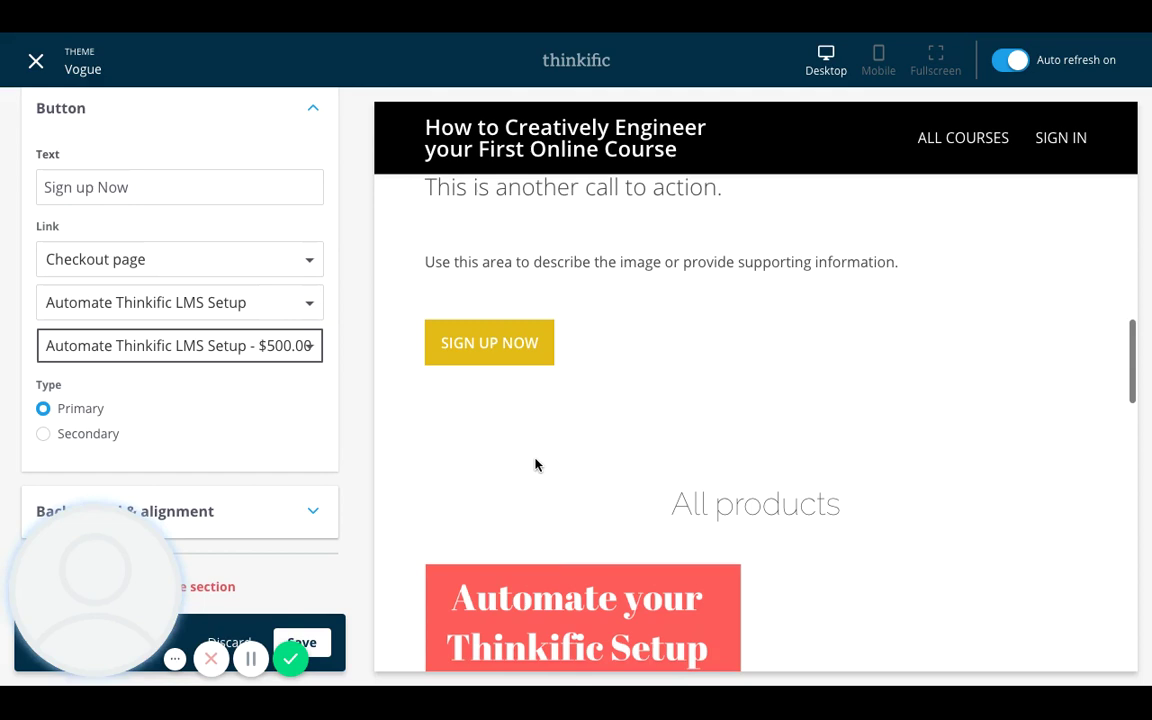
scroll(252, 423, "down", 1)
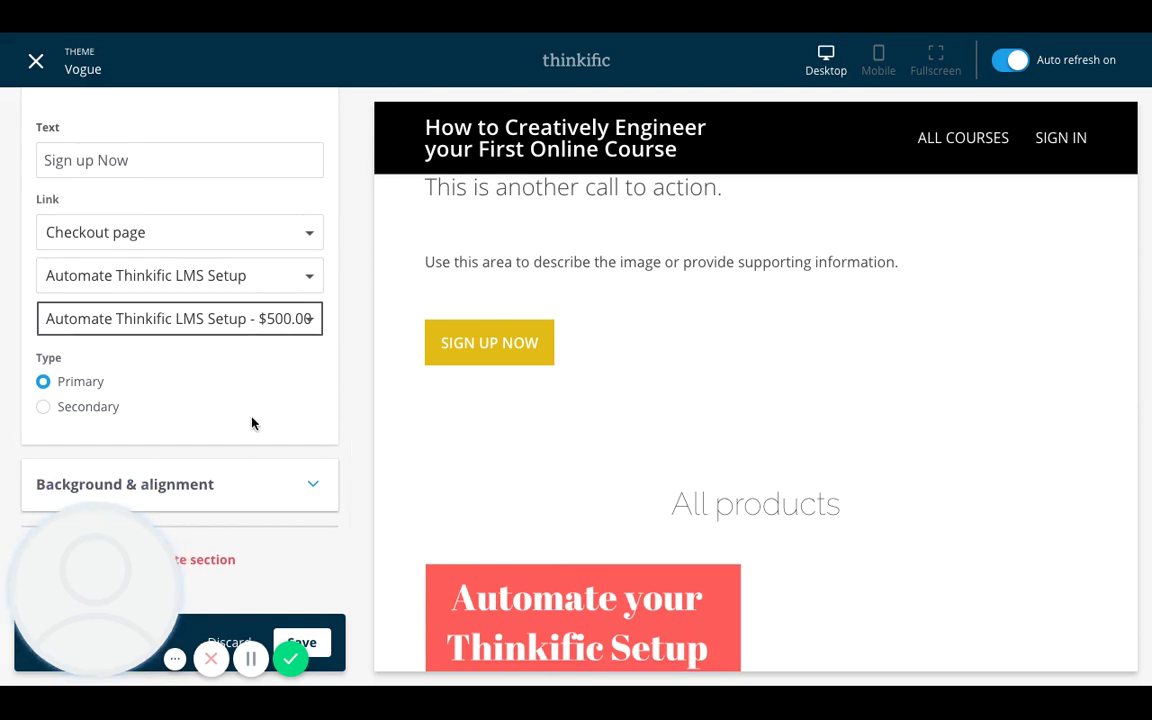